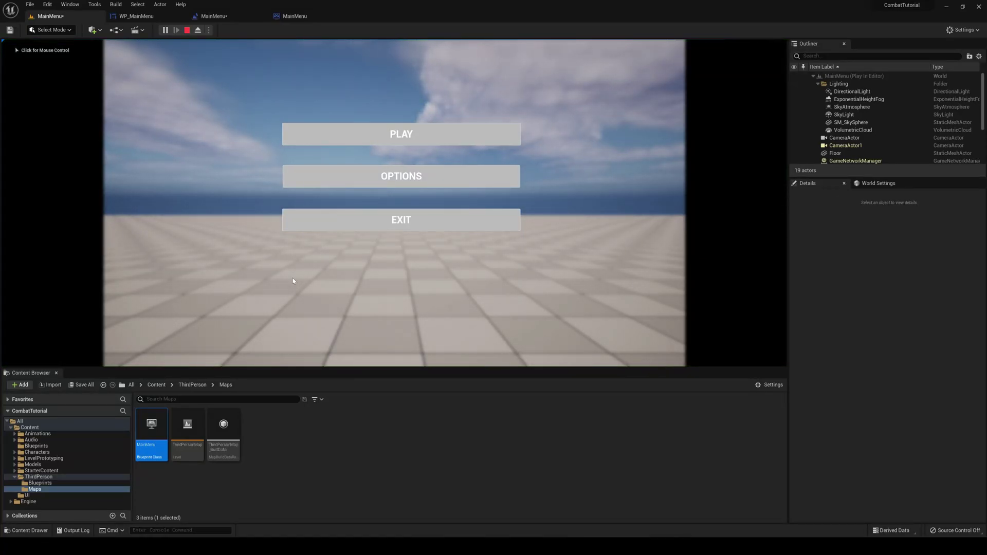
Try the PLAY and EXIT buttons in the running main menu preview to end play.
left_click(360, 135)
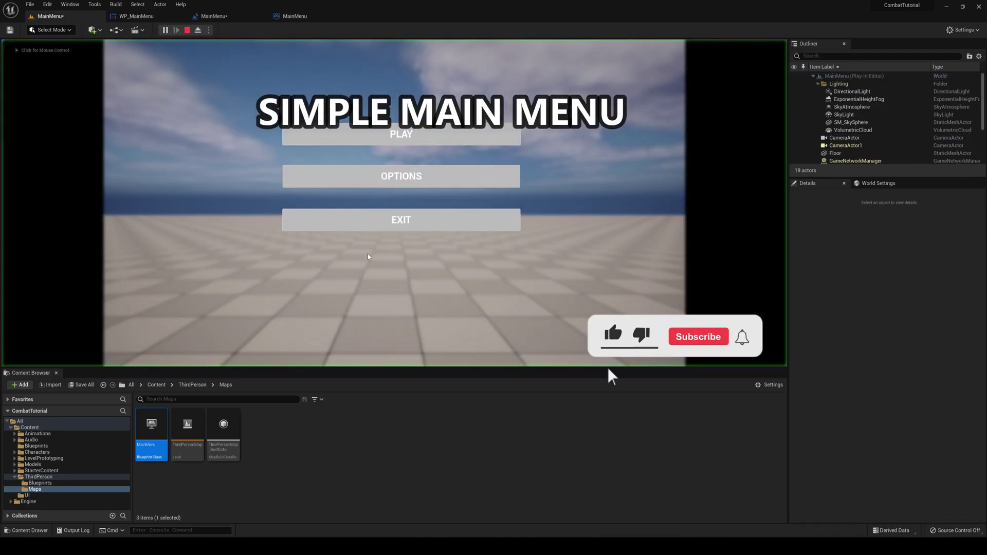
left_click(442, 218)
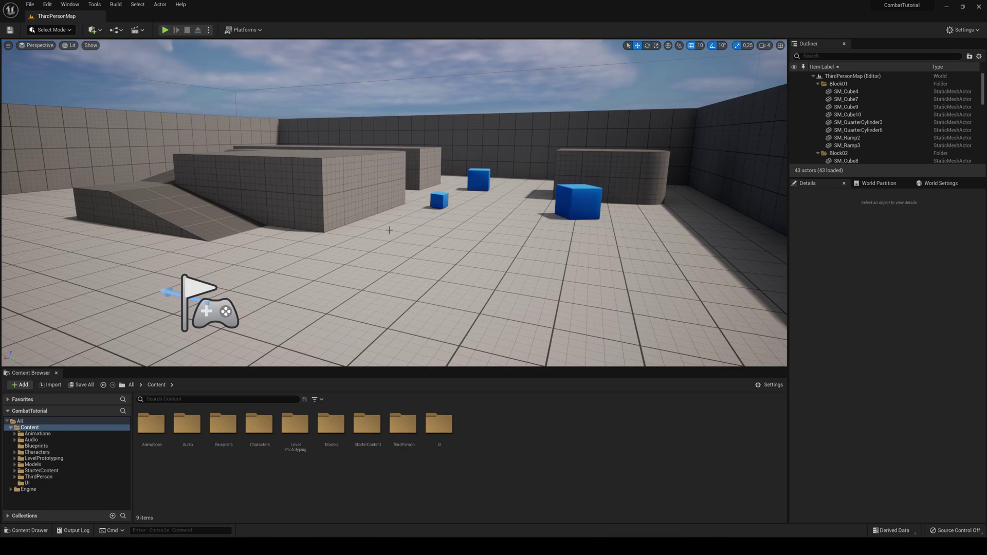
Create a new level from the Basic template and look around its sky and lights.
left_click(31, 8)
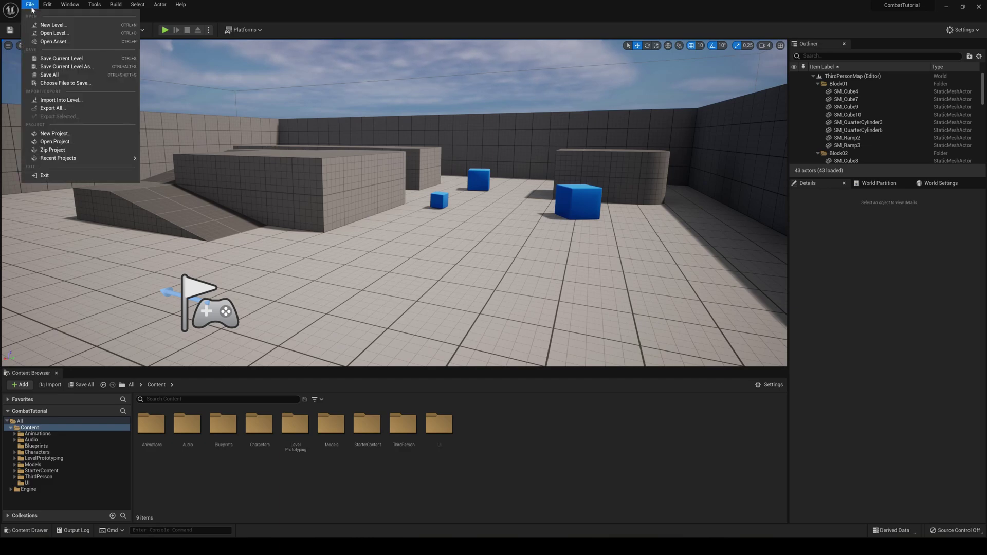
left_click(42, 25)
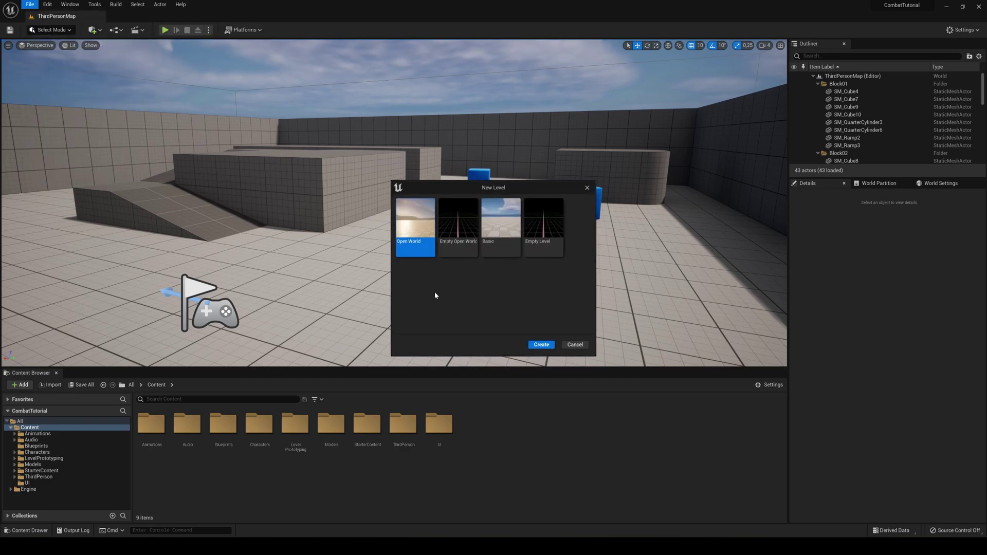
left_click(500, 226)
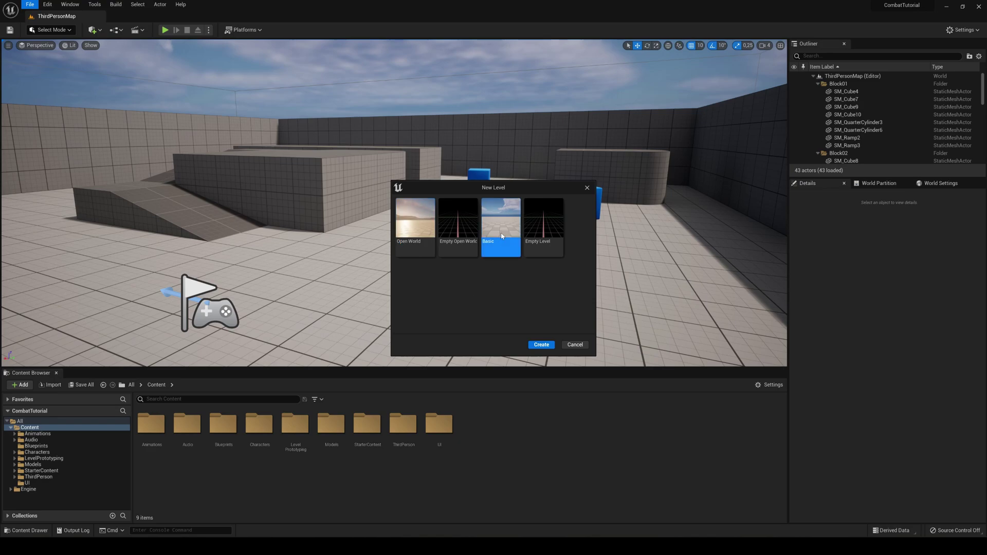
left_click(540, 344)
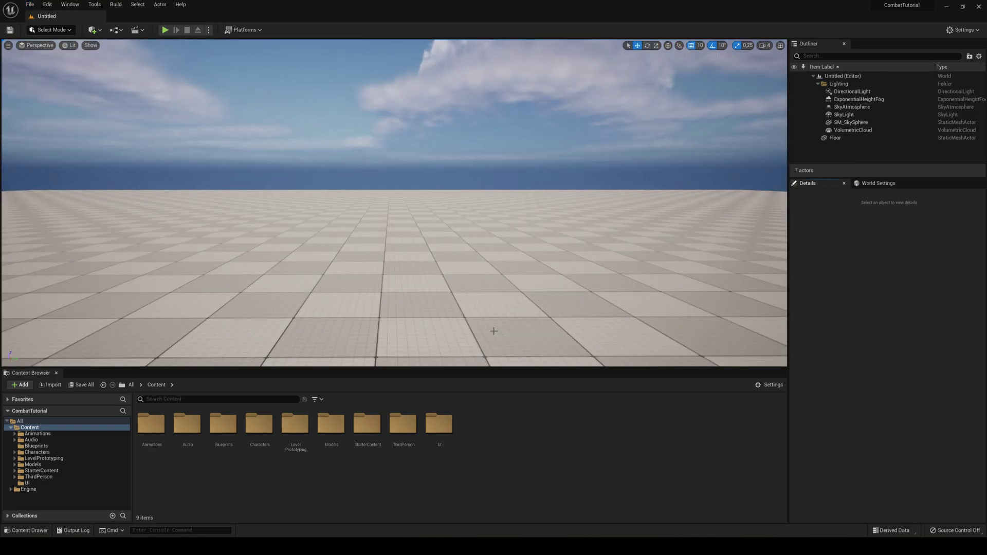
right_click_drag(420, 227, 420, 226)
right_click_drag(330, 200, 330, 200)
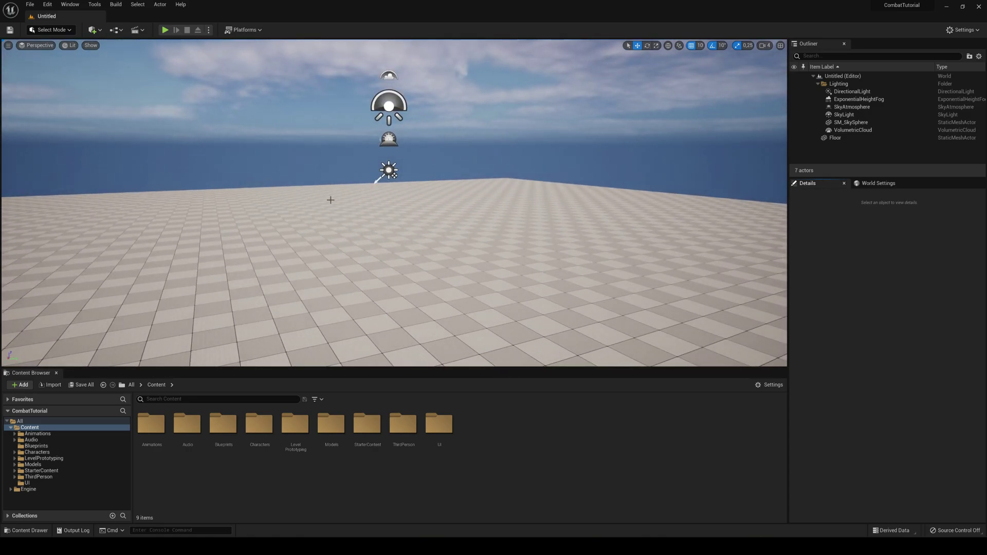
Save the new level as MainMenu.
key("ctrl+s")
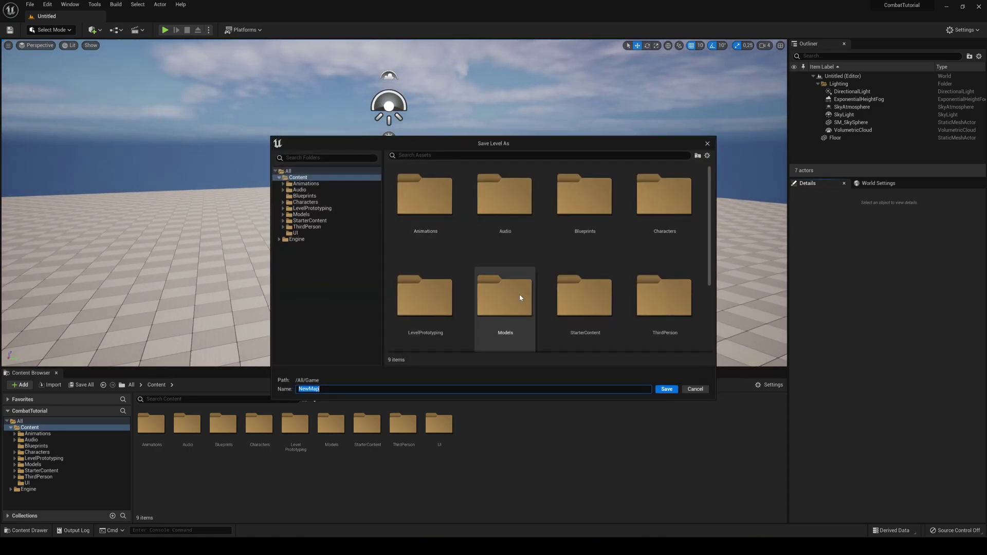
type("MainMeny")
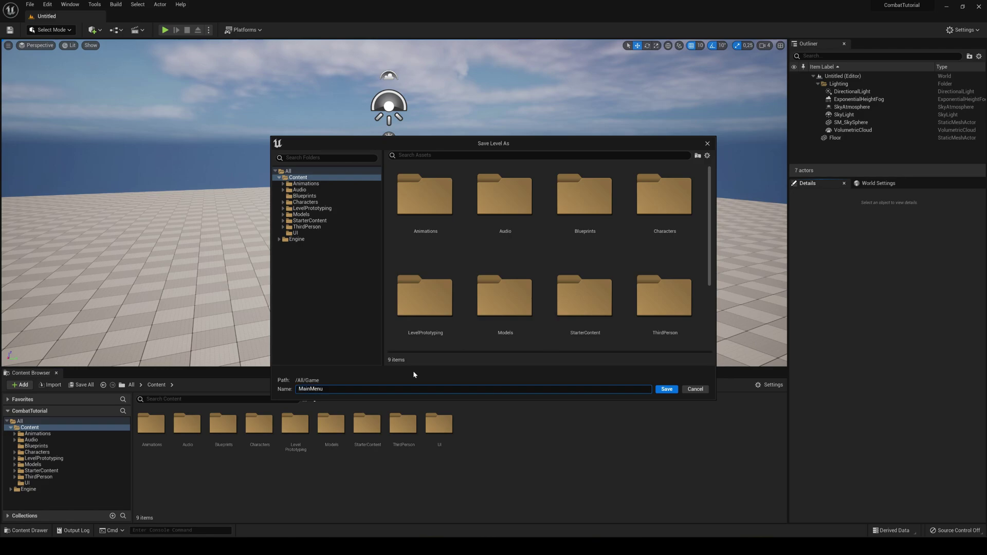
key("Return")
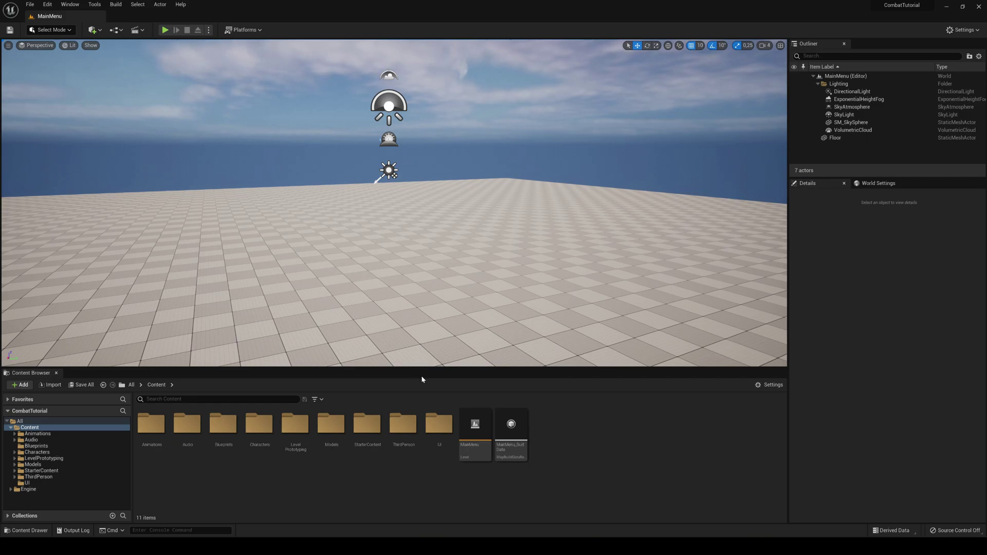
In the UI folder, create a User Widget blueprint named WP_MainMenu.
double_click(441, 423)
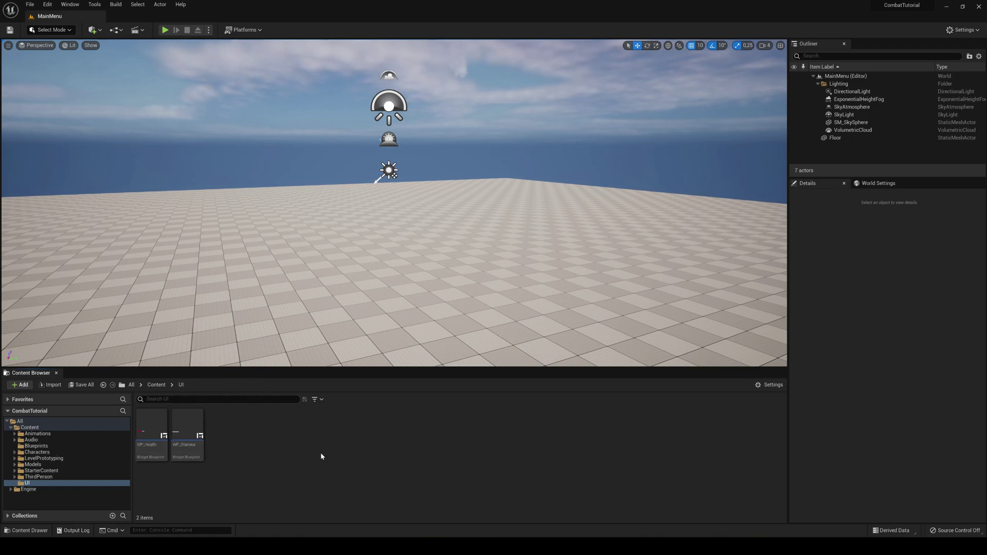
right_click(290, 447)
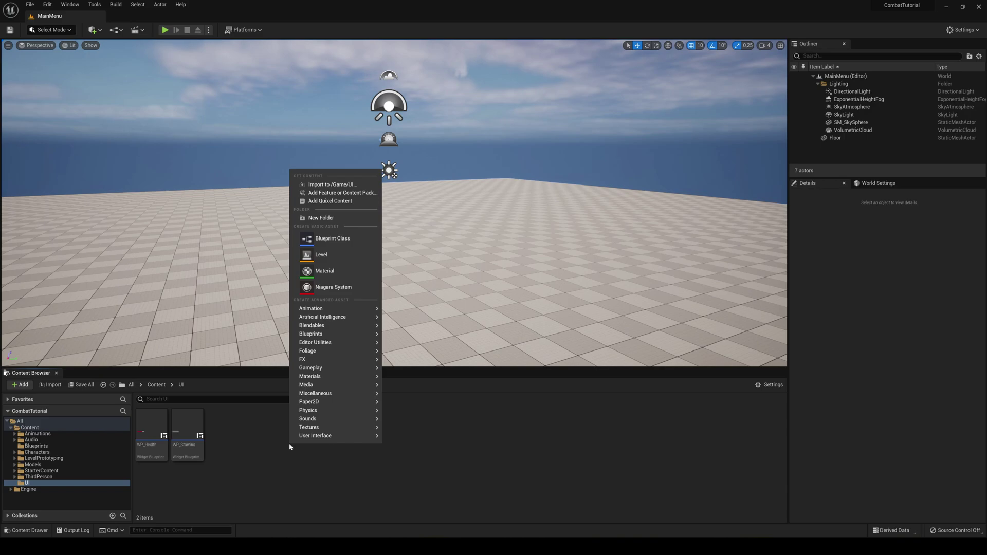
mouse_move(315, 439)
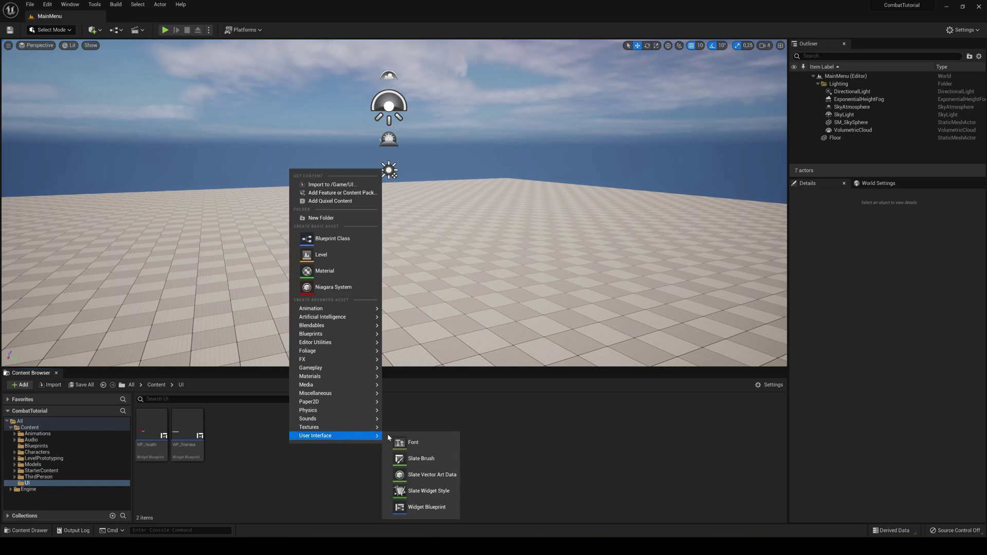
left_click(417, 508)
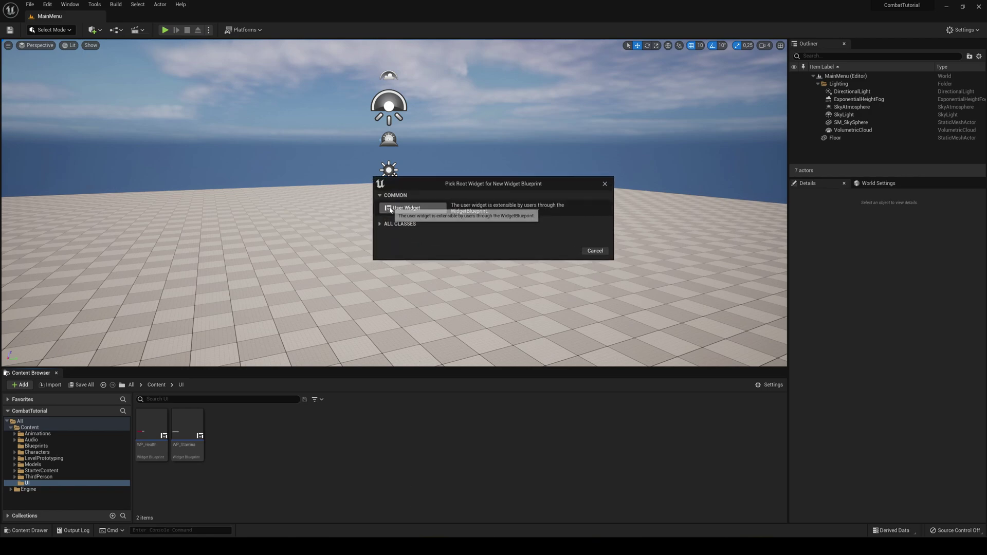
left_click(422, 208)
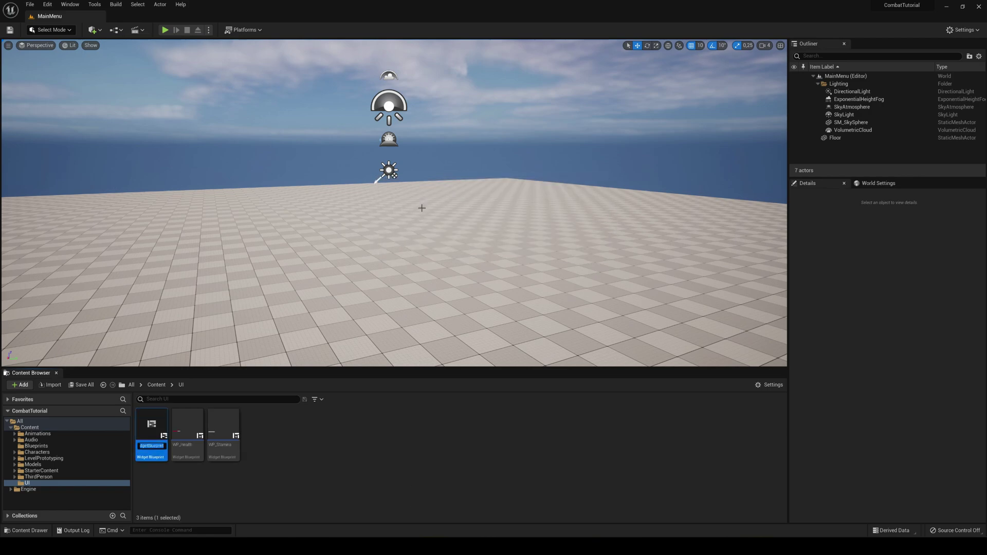
type("WP")
type("_MainMenu")
key("Return")
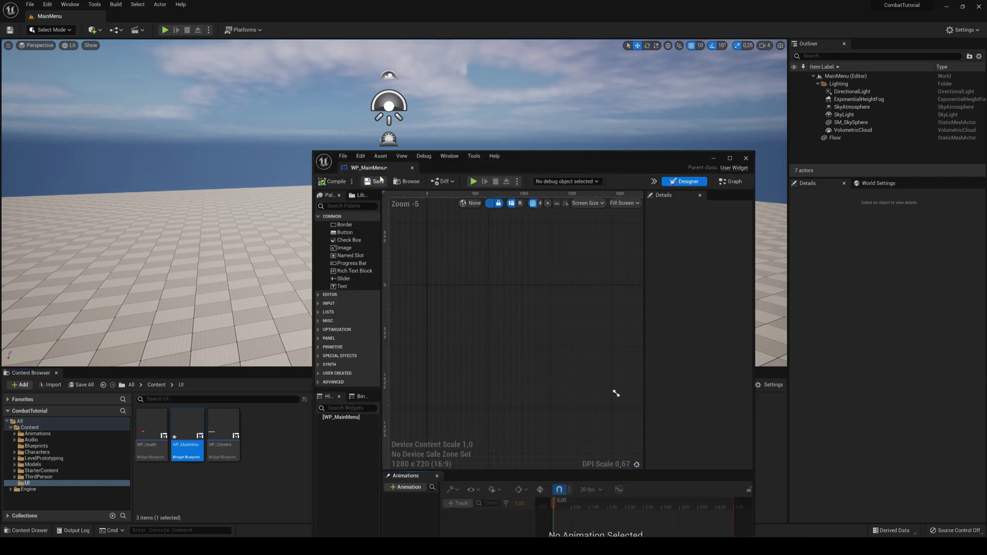
Add a Canvas Panel from the Palette as WP_MainMenu's root and frame it in the designer.
left_click(225, 24)
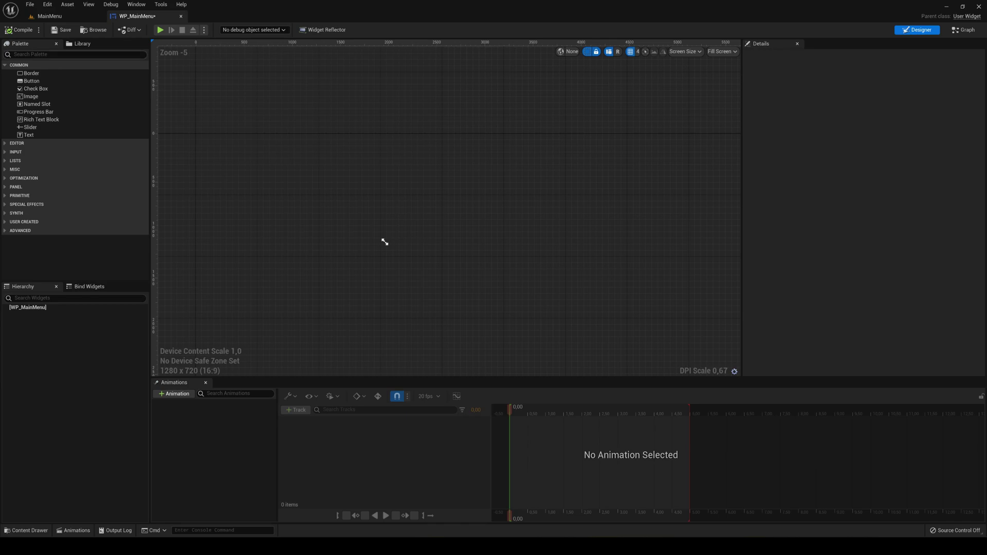
left_click(50, 54)
type("canv")
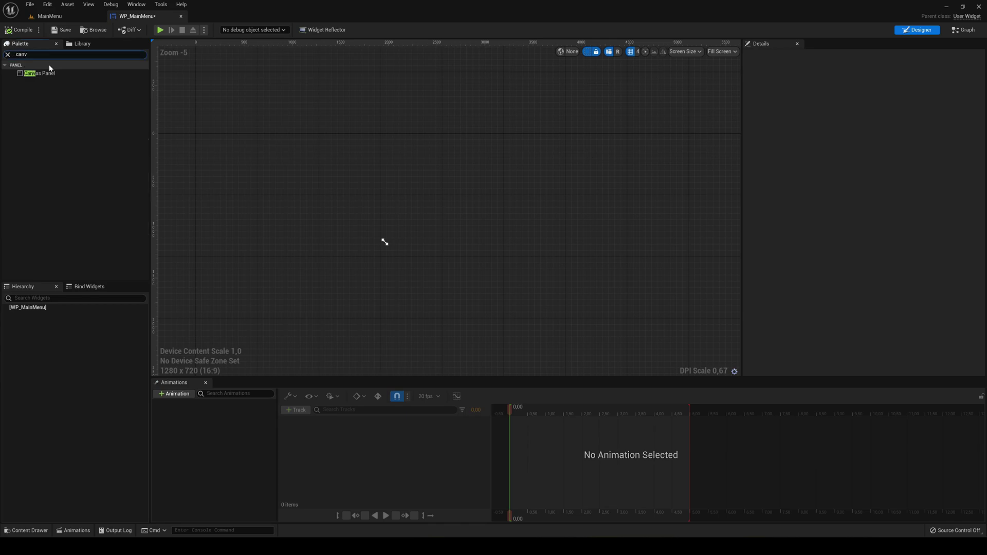
left_click_drag(39, 73, 52, 308)
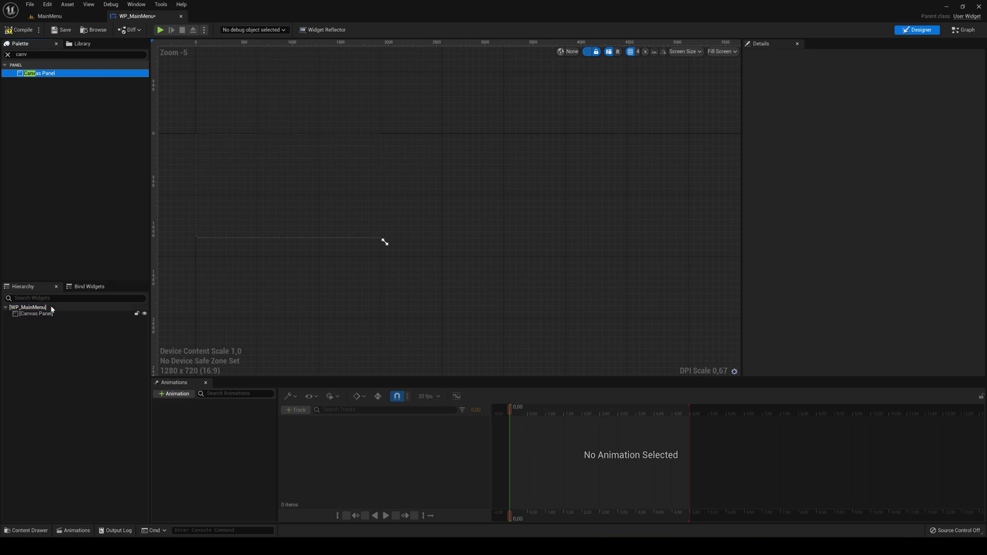
left_click(7, 54)
scroll(539, 300, "up", 3)
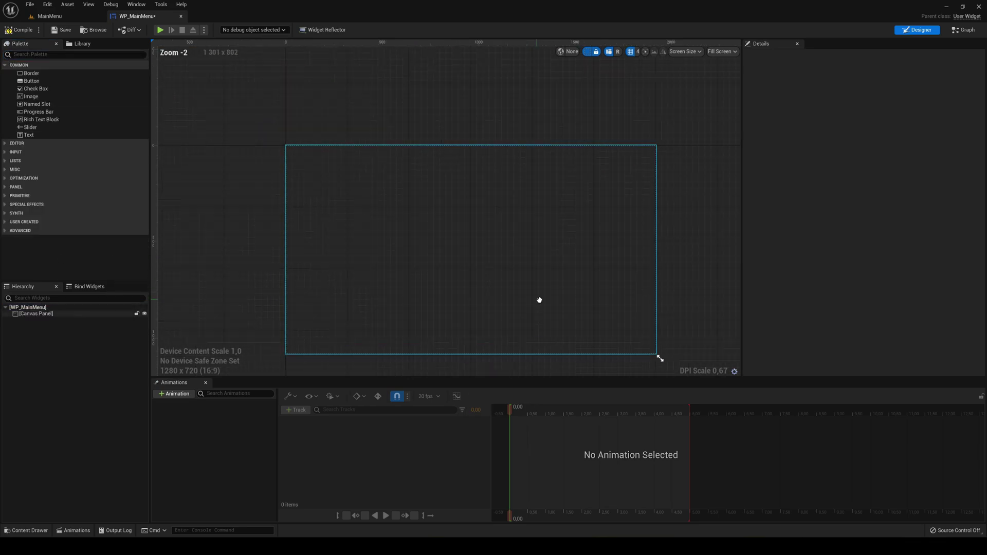
right_click_drag(514, 242, 482, 202)
scroll(438, 209, "up", 1)
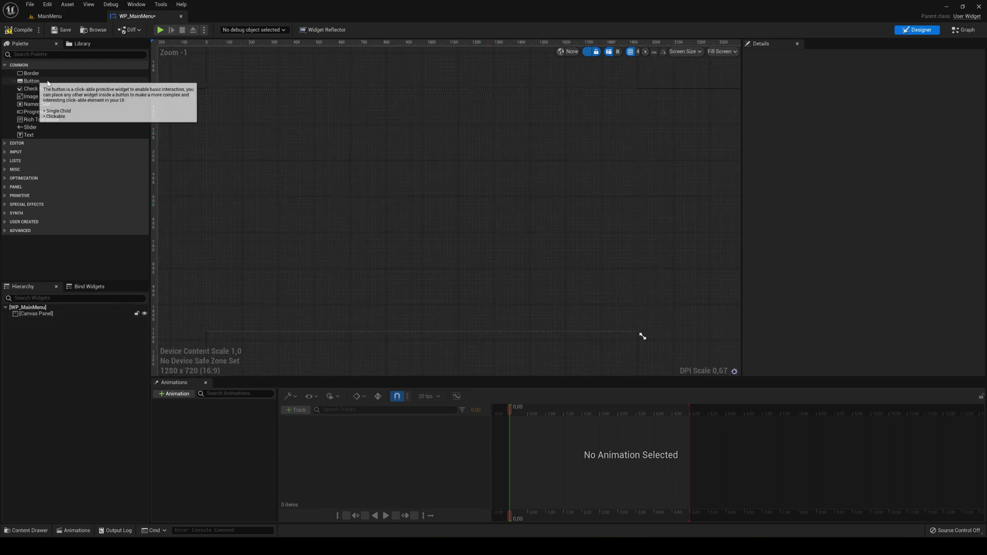
Place a Button of about 581×75 near the canvas top centre with a Text Block inside.
left_click_drag(50, 81, 391, 163)
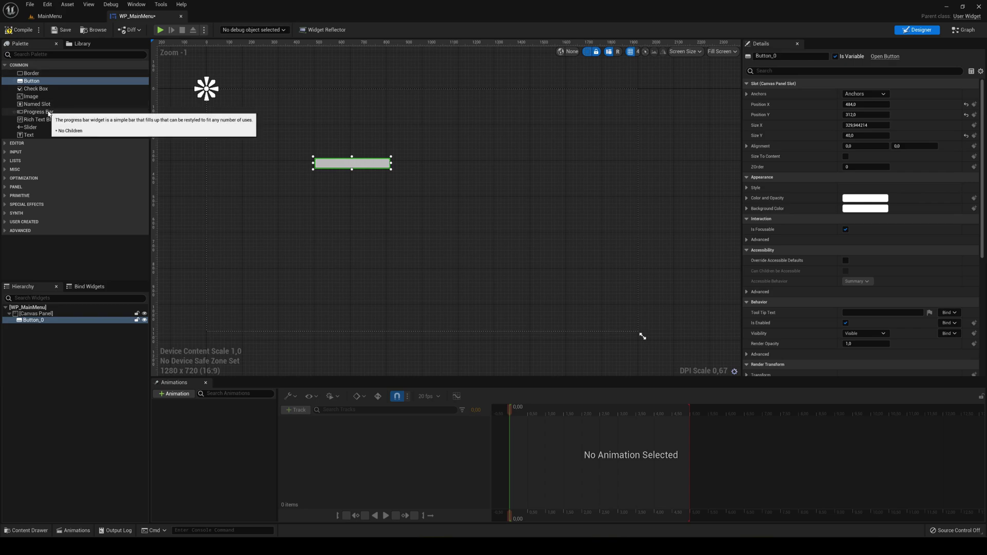
scroll(336, 176, "up", 3)
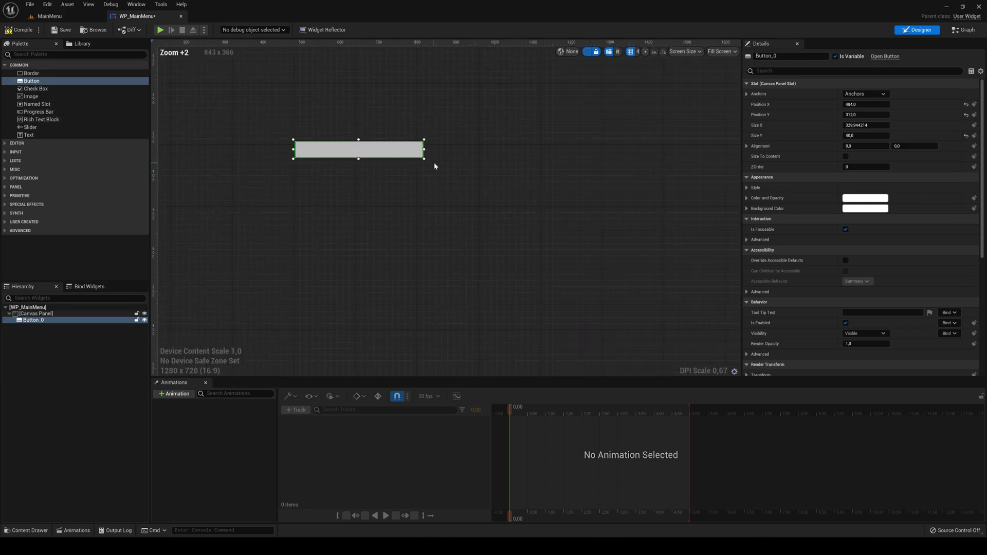
left_click_drag(420, 159, 509, 194)
scroll(507, 196, "down", 4)
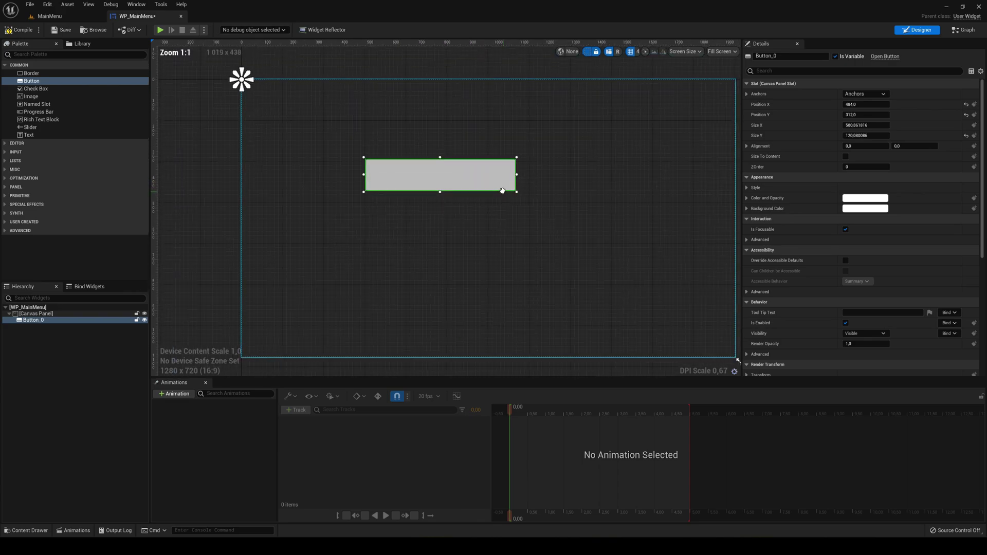
left_click_drag(440, 186, 492, 178)
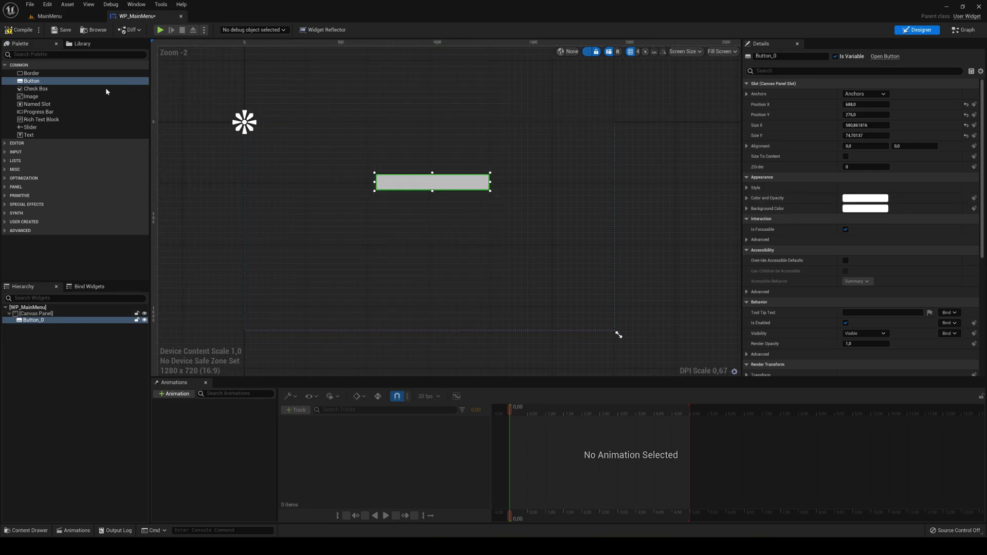
left_click_drag(37, 137, 415, 186)
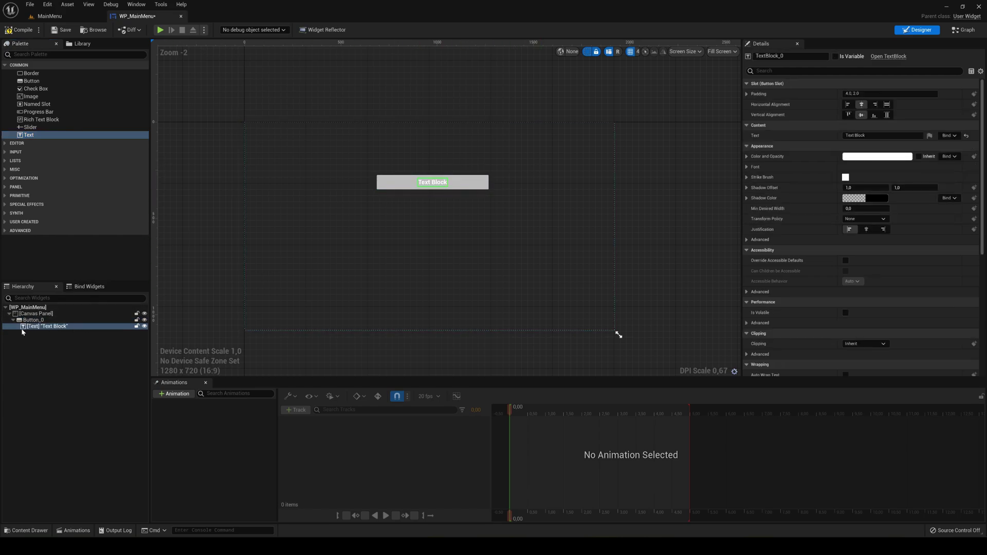
Set the button's Text Block to read PLAY.
scroll(421, 186, "up", 5)
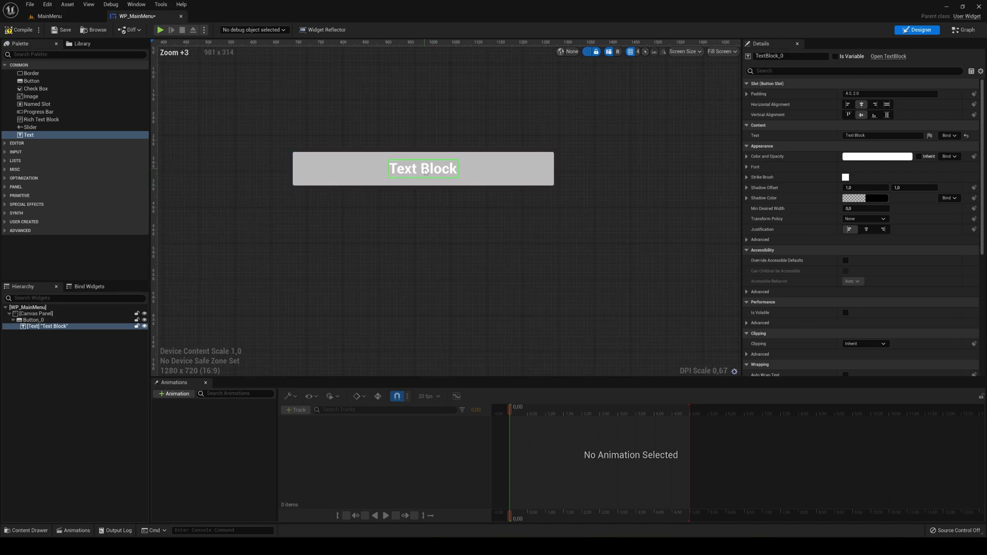
left_click(847, 135)
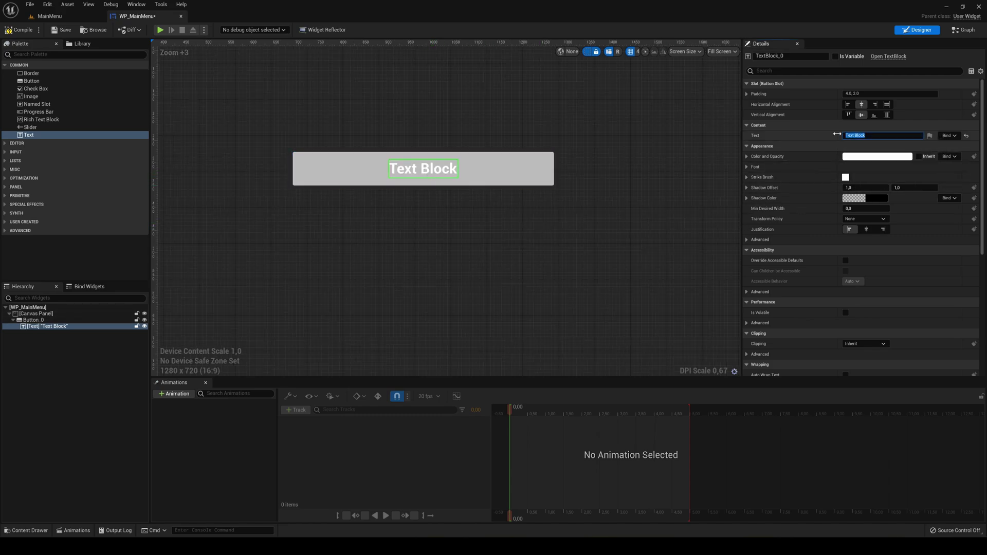
type("PLAY")
key("Return")
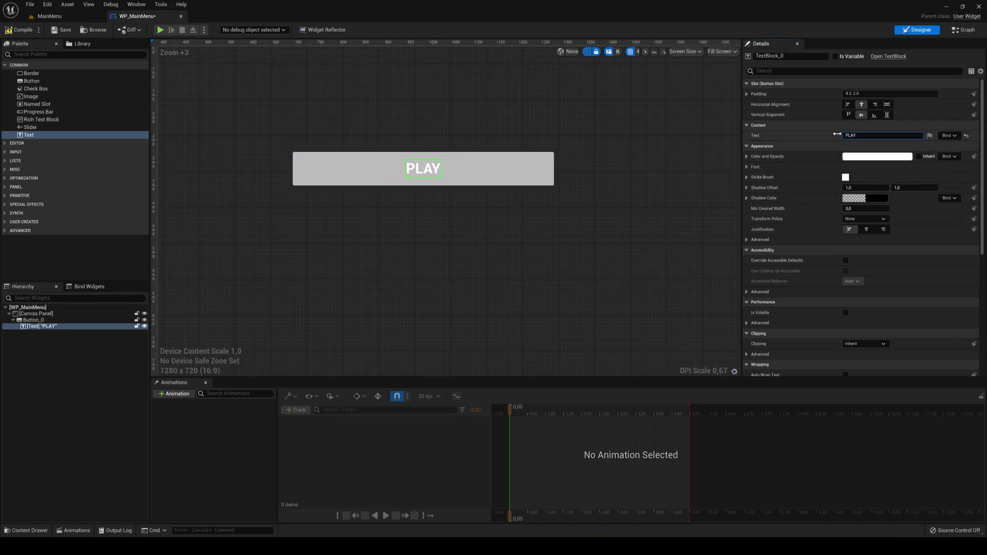
scroll(507, 195, "down", 2)
scroll(503, 155, "down", 3)
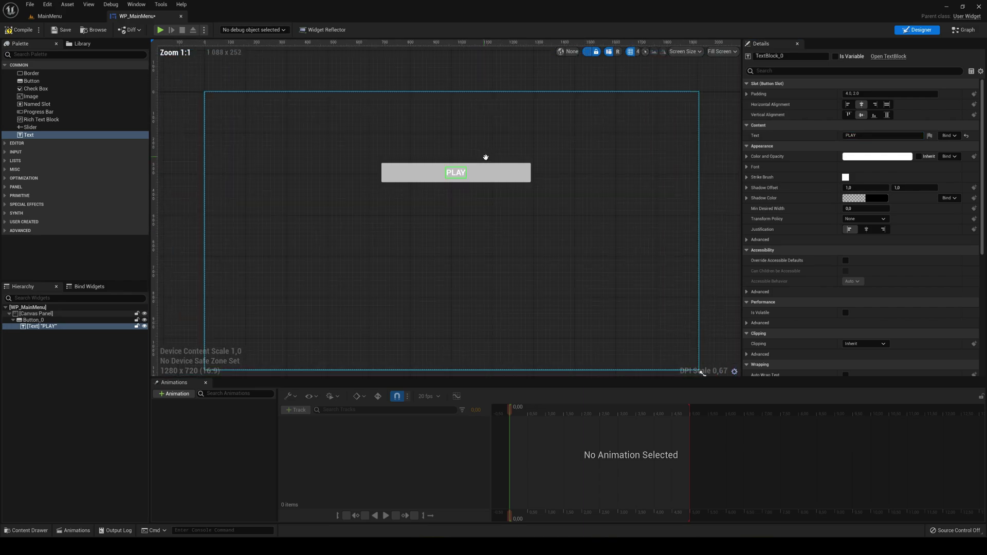
scroll(498, 182, "up", 2)
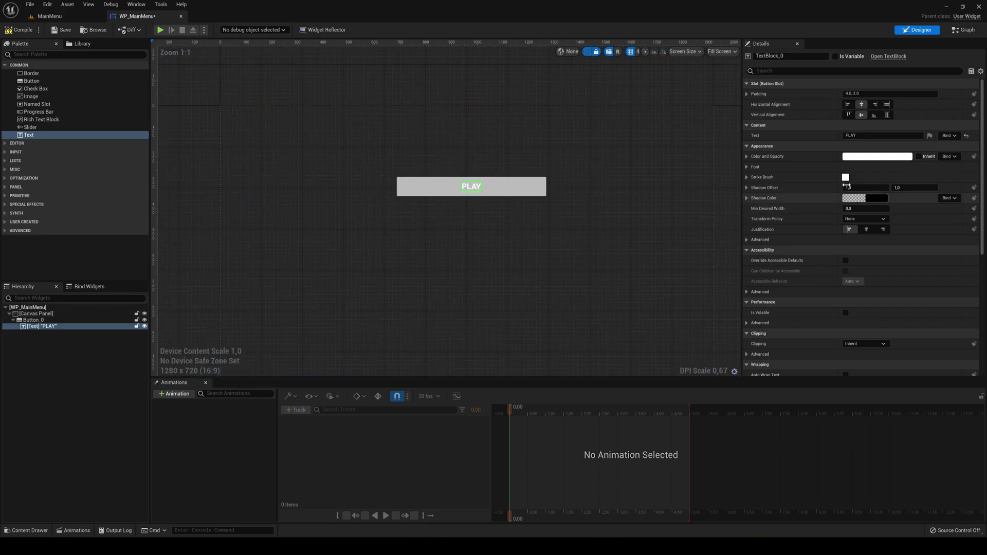
Keep the PLAY text's Color and Opacity at full white in the Color Picker.
left_click(876, 156)
left_click_drag(803, 233, 811, 306)
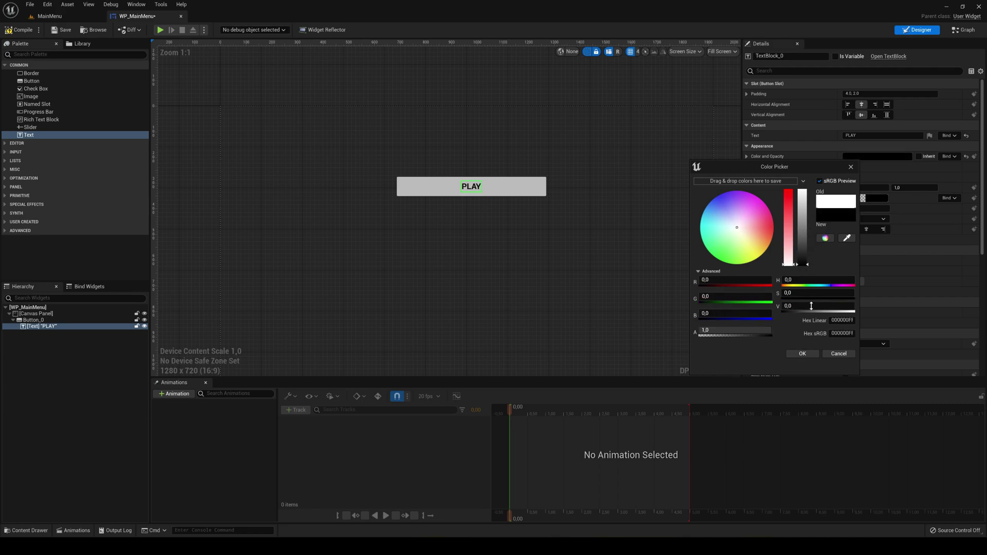
left_click_drag(814, 343, 810, 178)
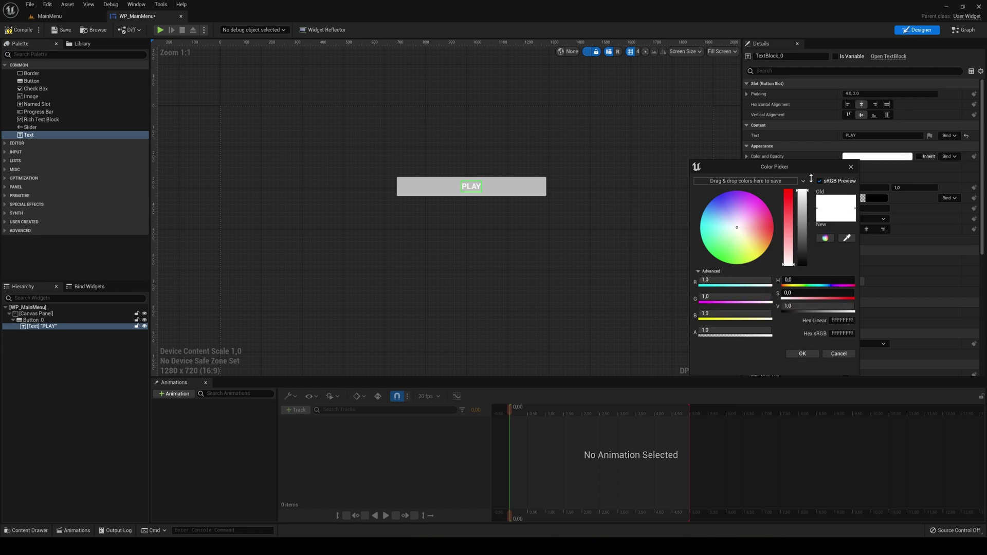
left_click(802, 354)
right_click_drag(603, 259, 538, 203)
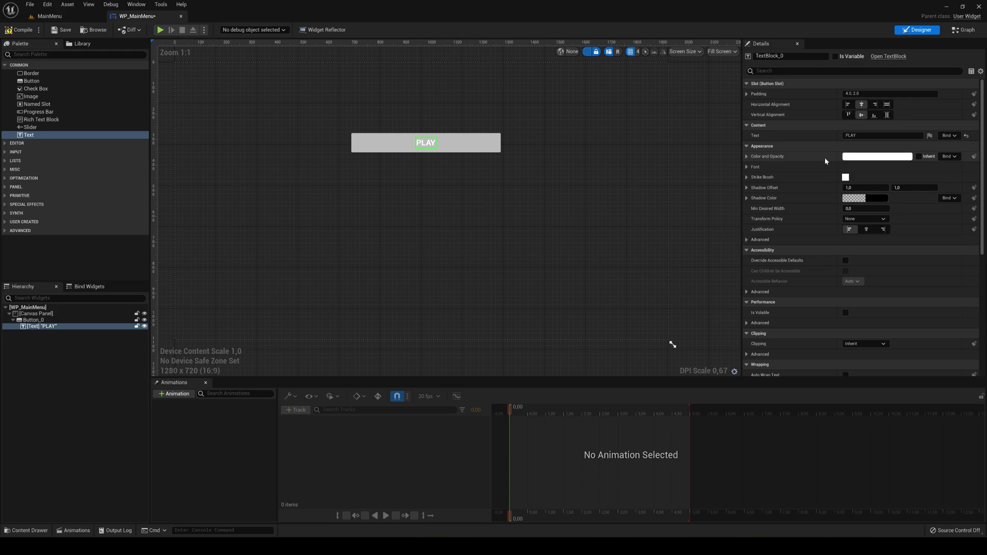
Check the PLAY text's Roboto Bold font settings, then select the PLAY button.
left_click(748, 166)
left_click(867, 176)
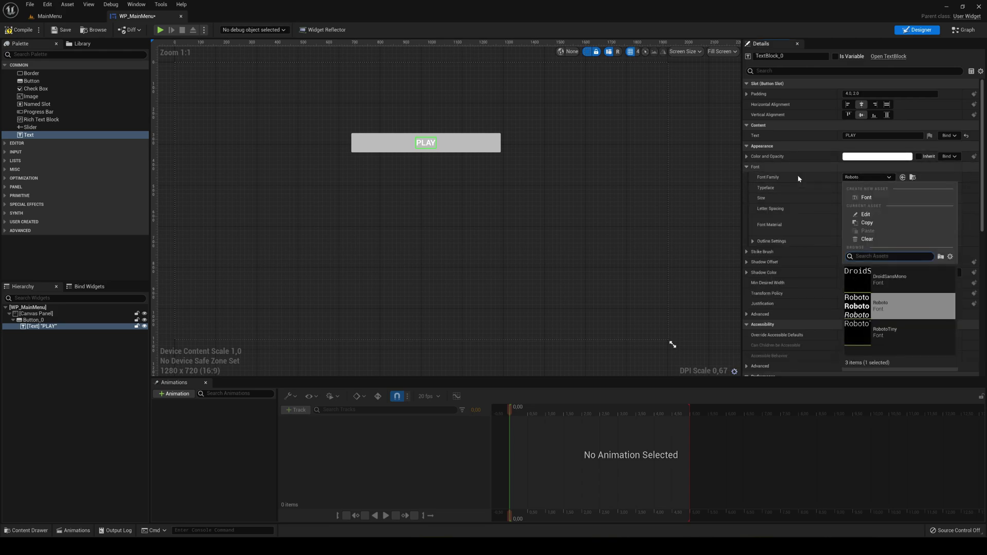
right_click_drag(667, 221, 665, 218)
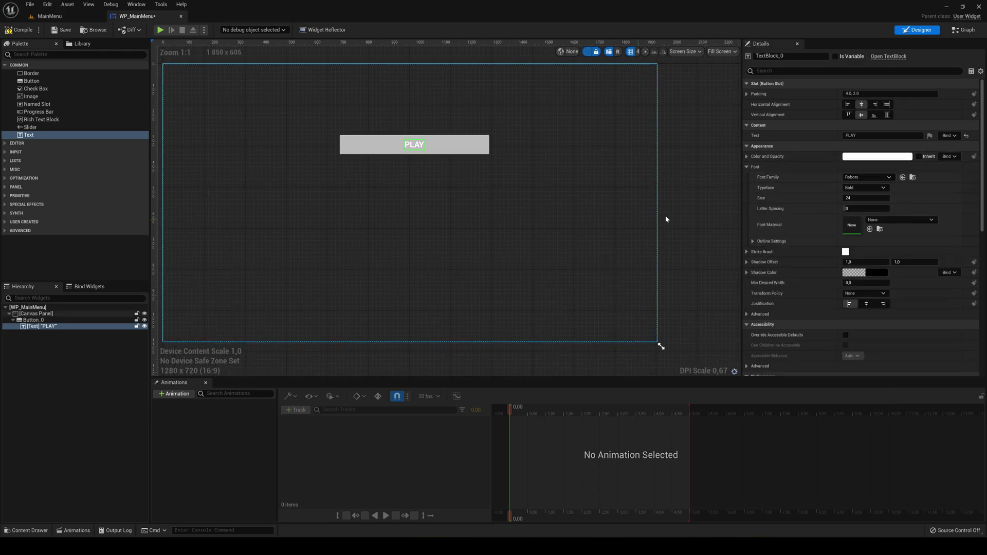
left_click(746, 167)
right_click_drag(452, 173, 480, 174)
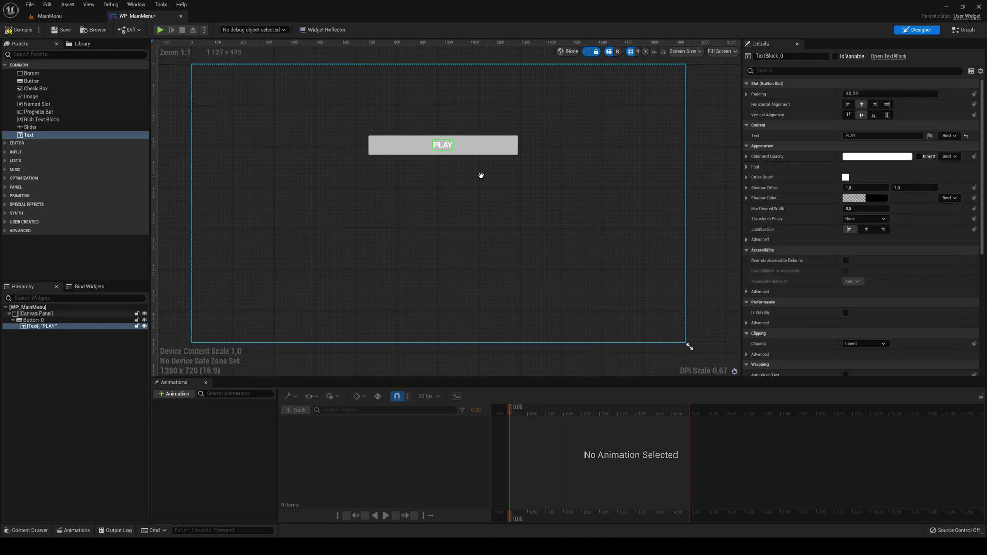
left_click(13, 321)
left_click(12, 320)
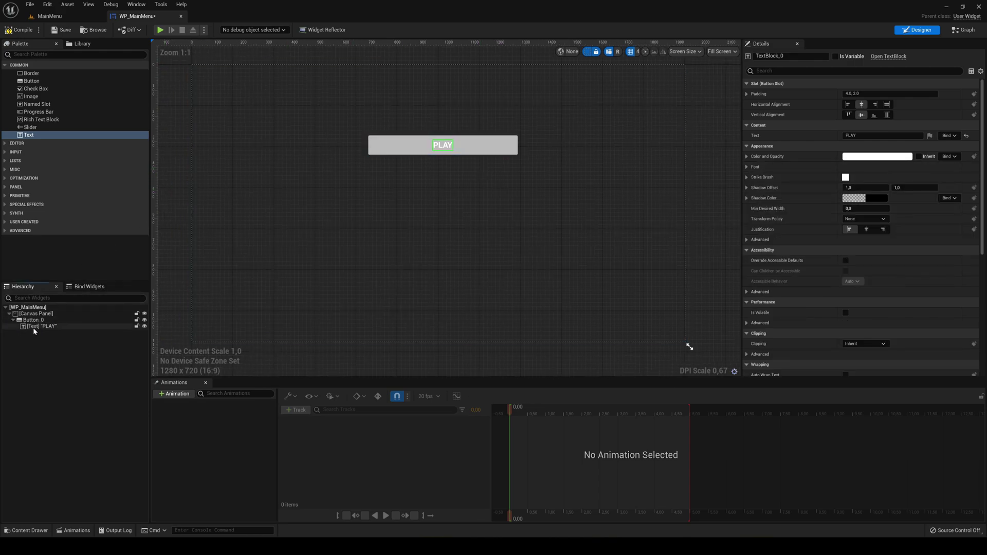
left_click(34, 327)
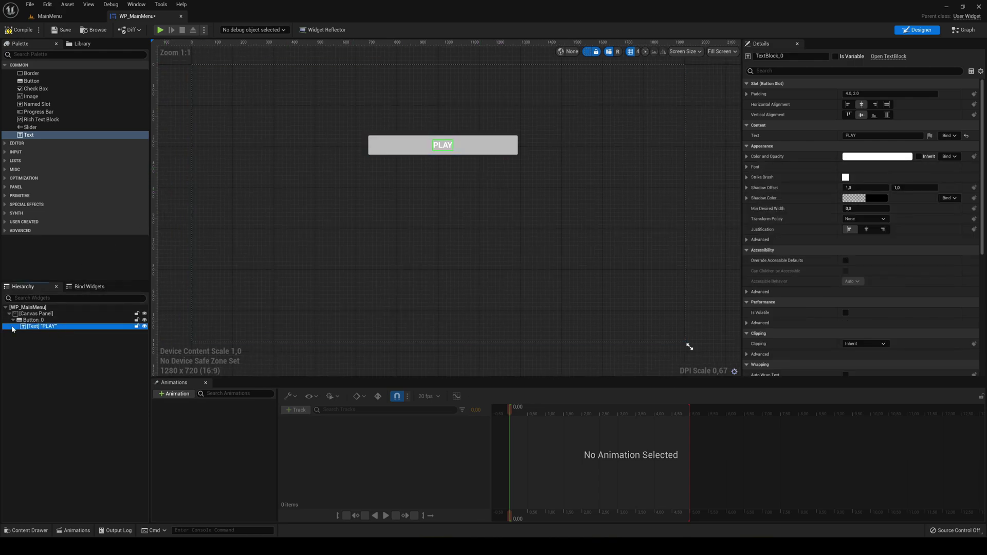
left_click(44, 322)
Rename Button_0 to Button_Play.
left_click(44, 321)
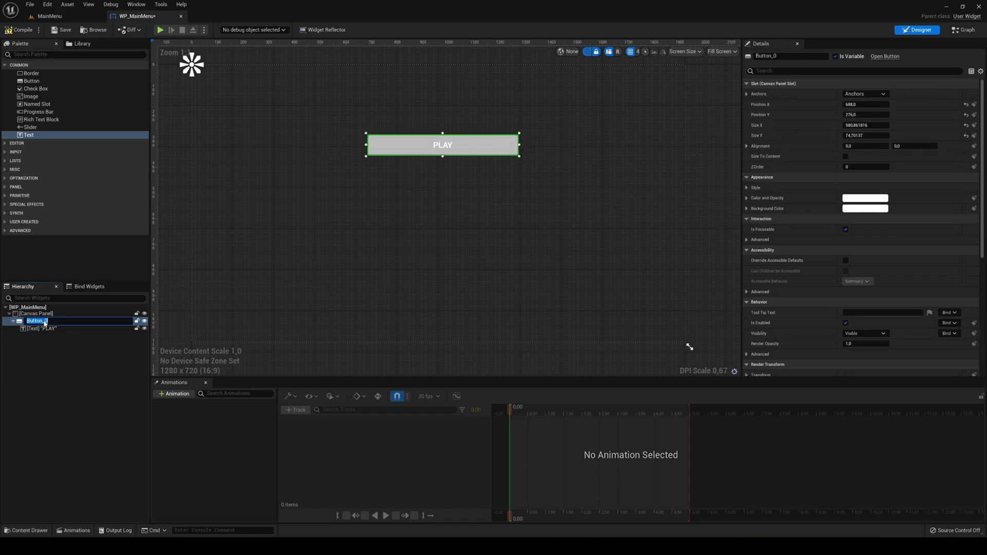
left_click(44, 322)
type("Play")
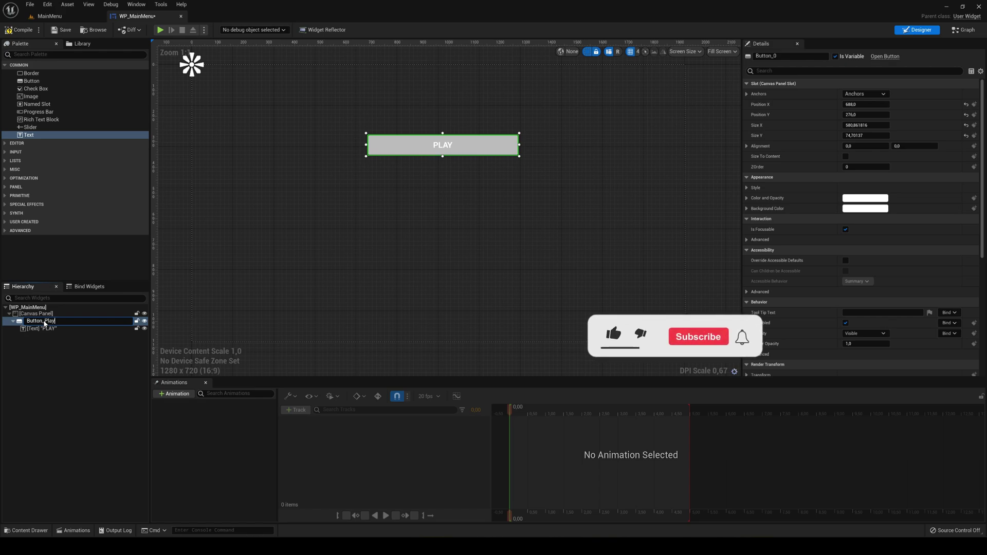
key("Return")
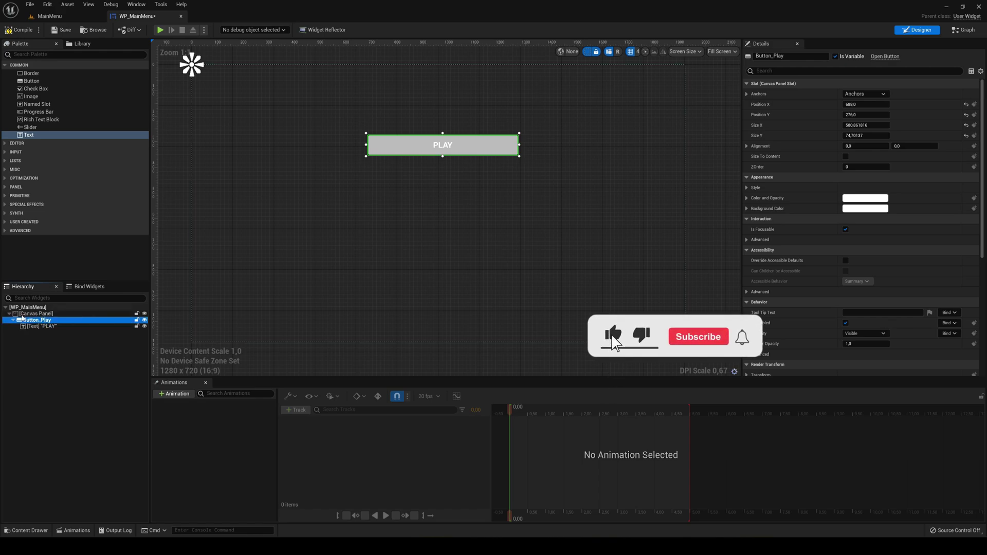
Duplicate Button_Play and rename the copy Button_Options.
key("ctrl+d")
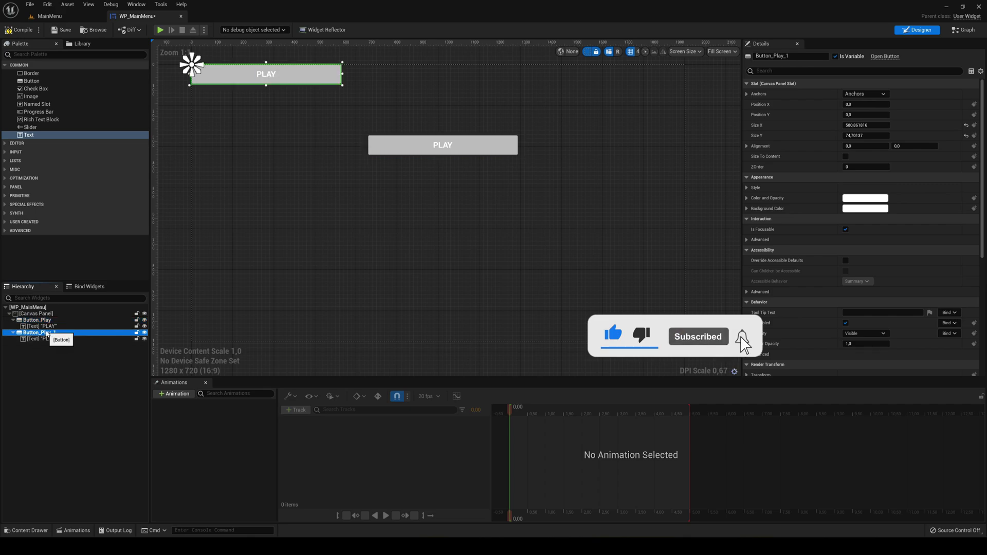
double_click(41, 333)
left_click_drag(45, 334, 60, 333)
type("Opt")
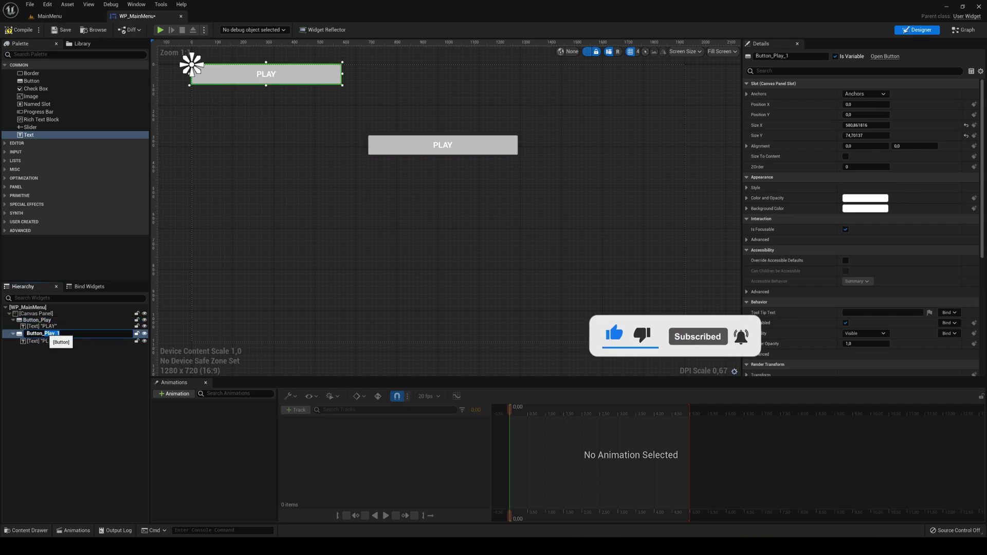
type("ions")
key("Return")
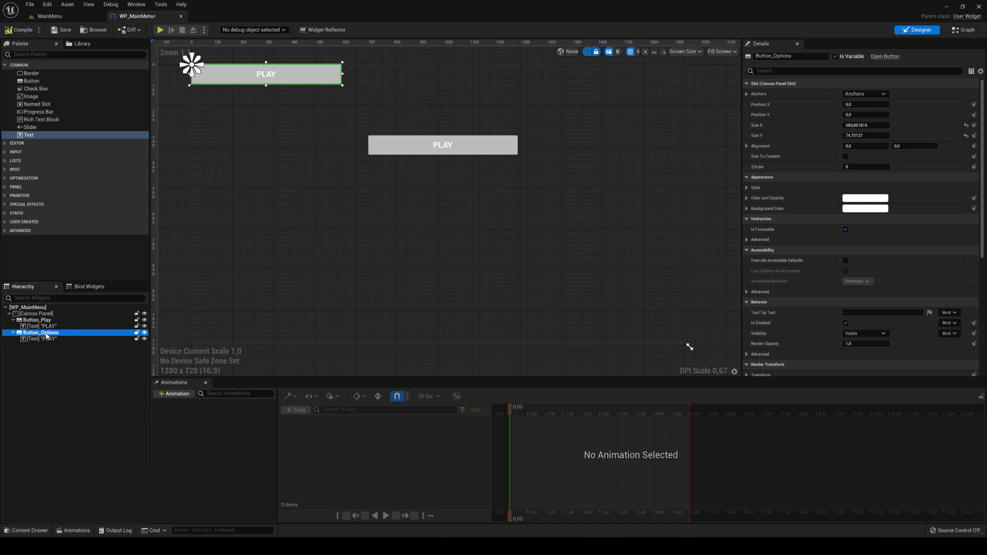
Move Button_Options below PLAY and set its label to OPTIONS.
left_click_drag(309, 79, 485, 185)
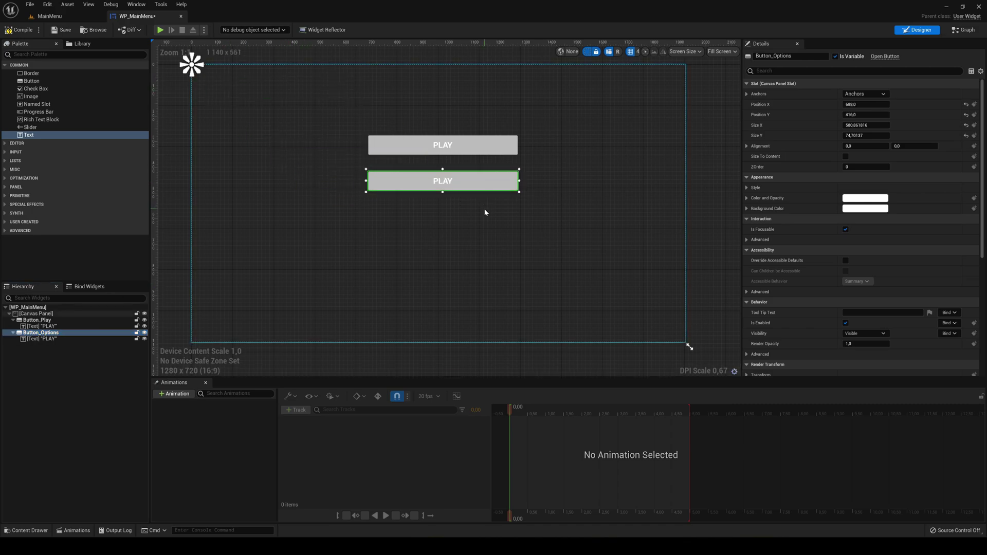
left_click(52, 339)
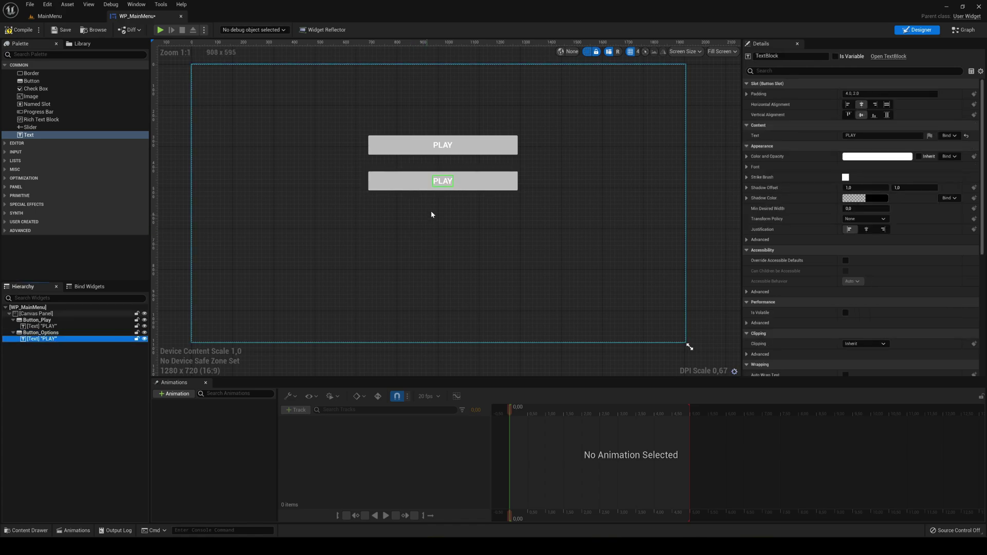
left_click(861, 135)
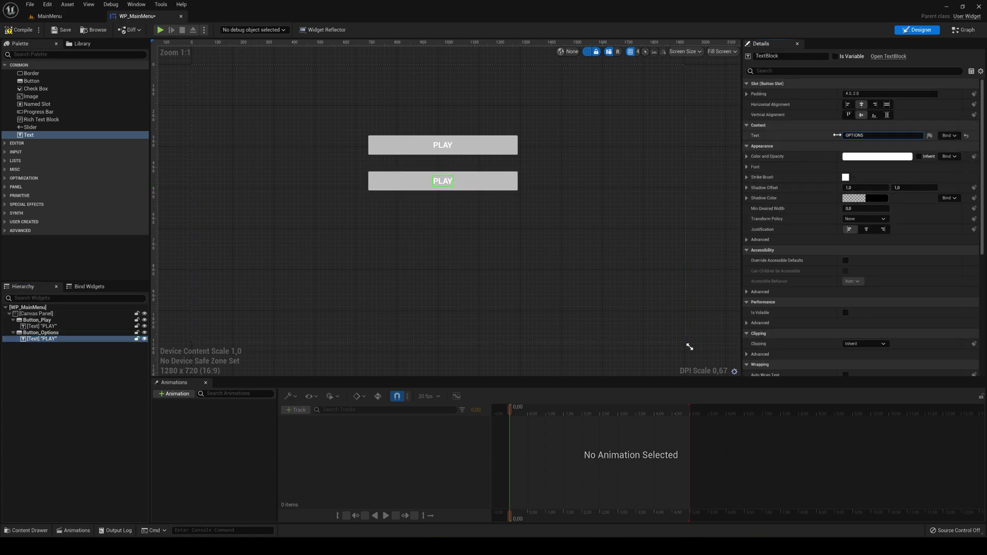
type("OPTIONS")
right_click_drag(588, 224, 607, 234)
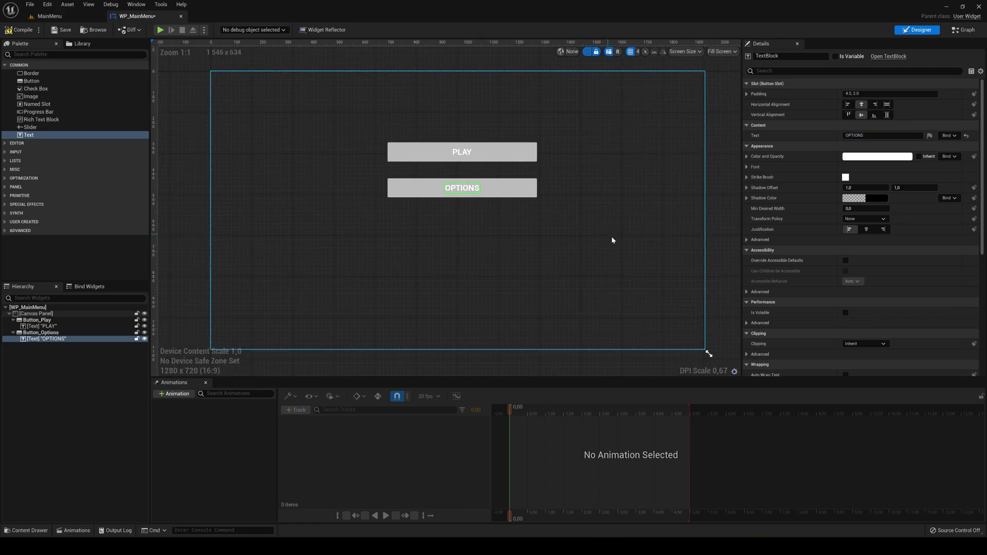
Duplicate Button_Options, place the copy below it and set its label to EXIT.
left_click(41, 332)
key("ctrl+d")
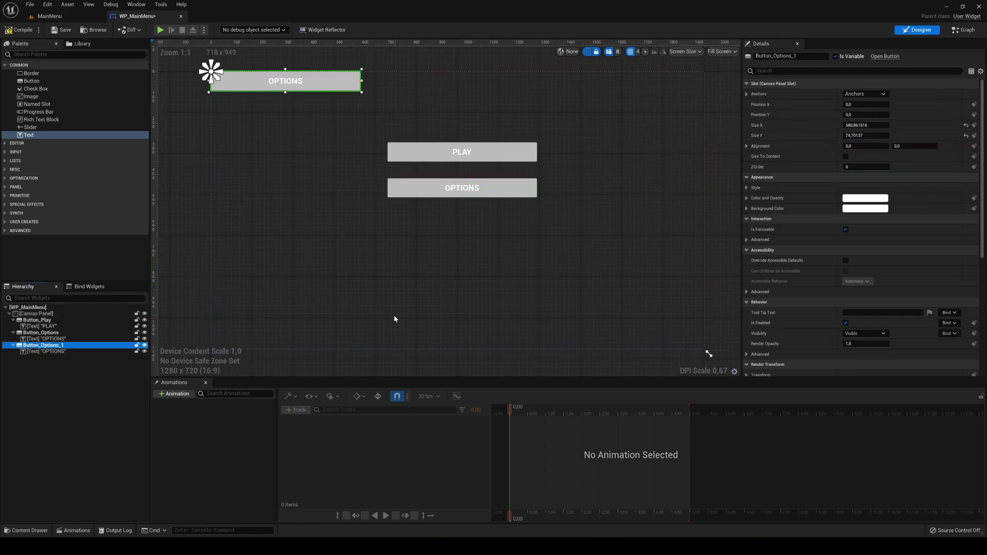
left_click_drag(323, 83, 497, 229)
left_click(51, 351)
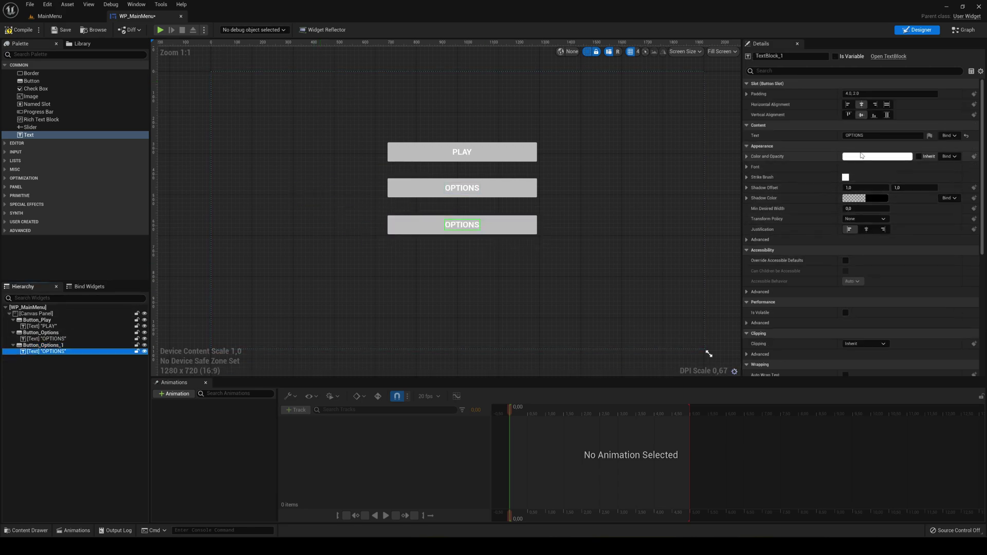
left_click(864, 135)
type("EX")
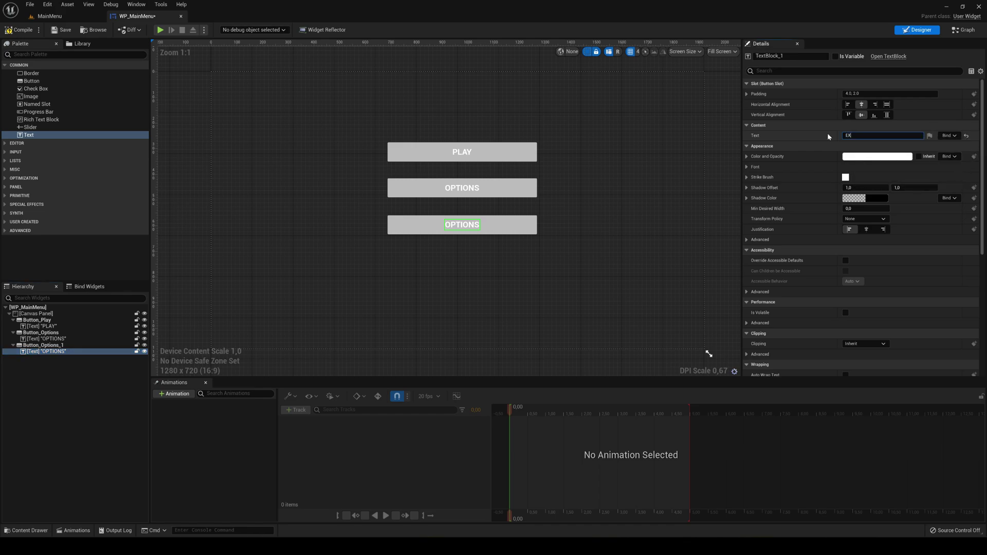
type("IT")
key("Return")
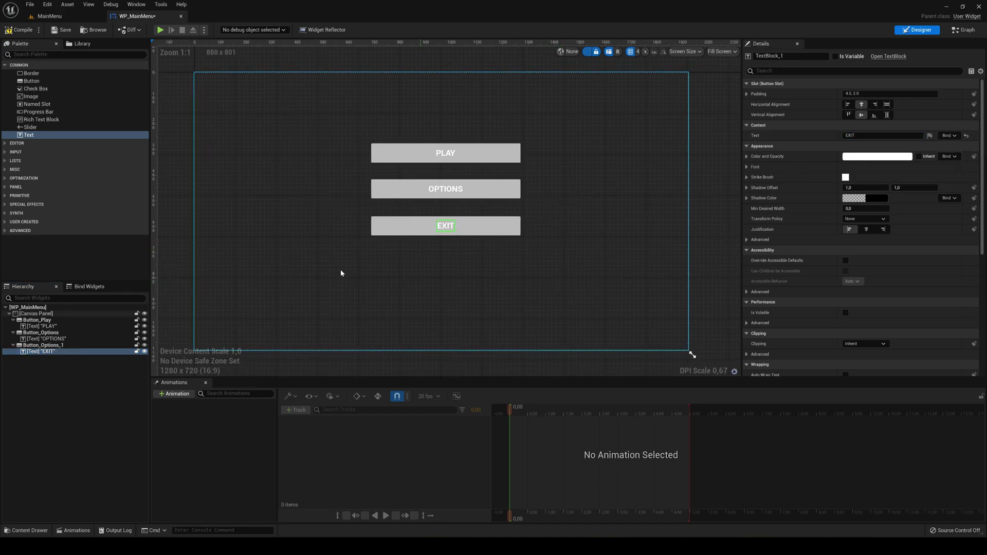
left_click(341, 273)
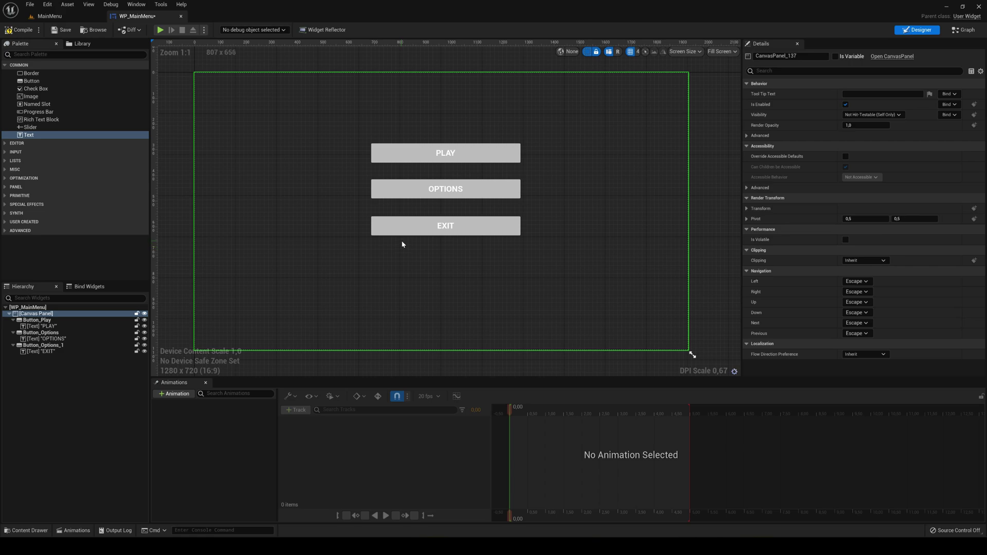
Add an On Clicked event for Button_Play from the Details panel's Events section.
left_click(481, 156)
scroll(488, 159, "down", 1)
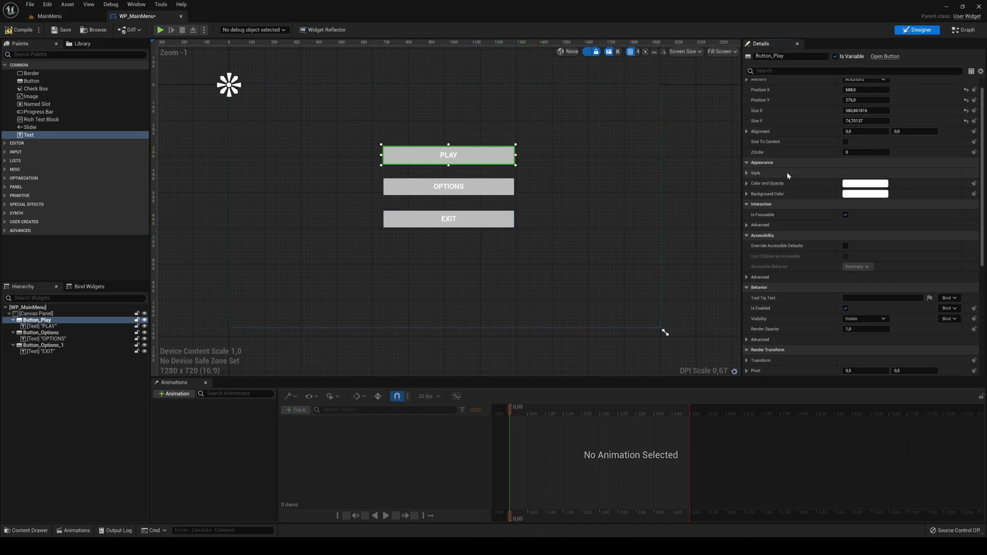
scroll(794, 159, "down", 6)
scroll(796, 153, "down", 1)
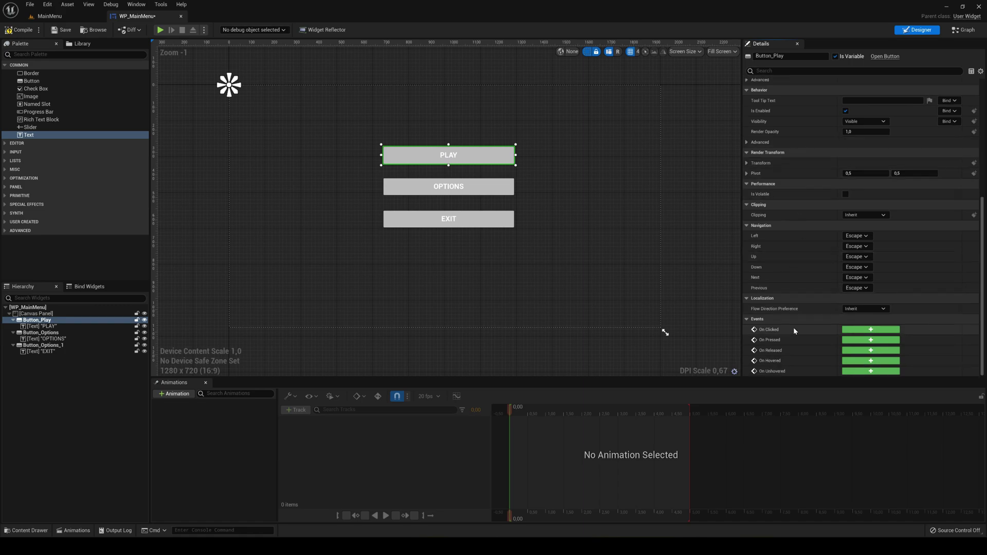
left_click(870, 330)
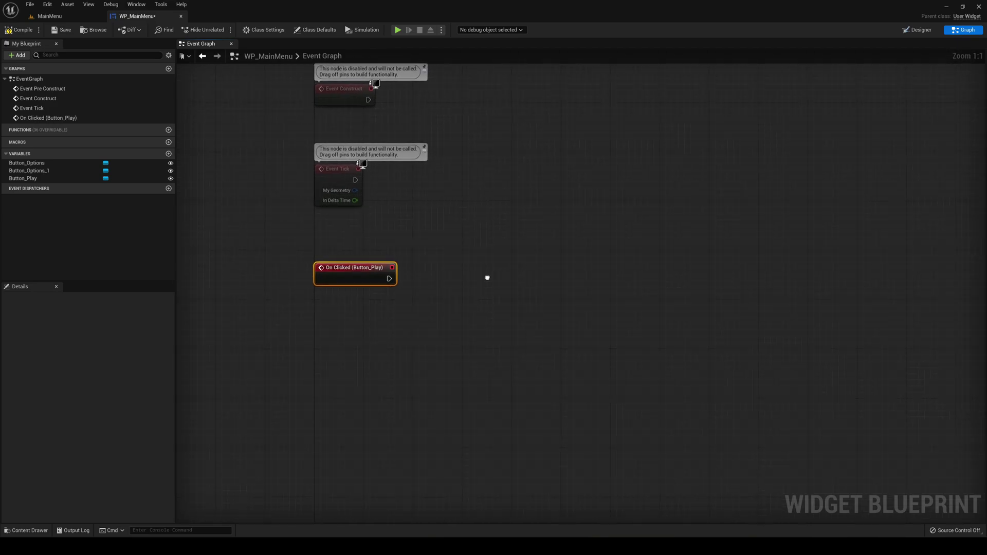
Connect an Open Level (by Name) node to the On Clicked (Button_Play) event.
right_click_drag(487, 278, 485, 278)
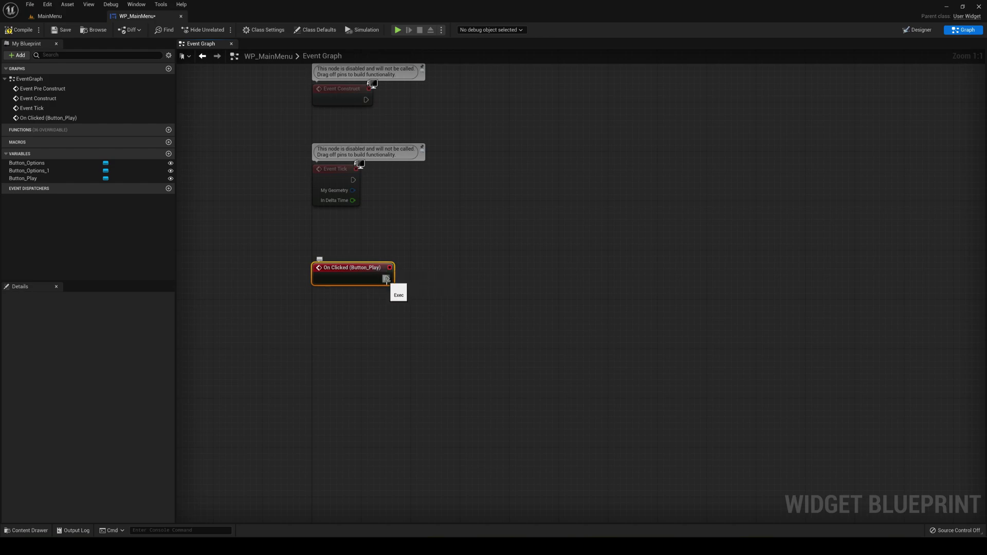
left_click_drag(386, 279, 436, 278)
type("open")
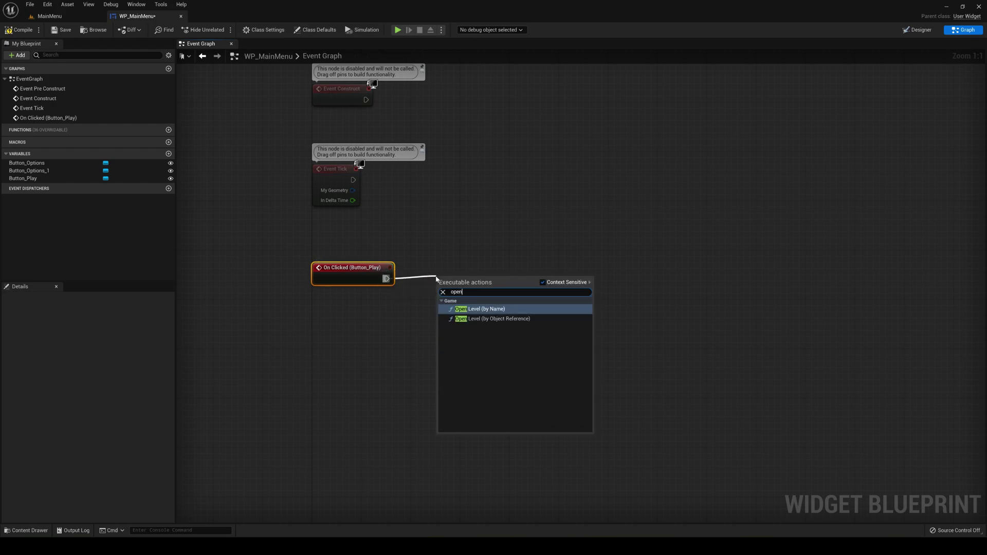
key("Return")
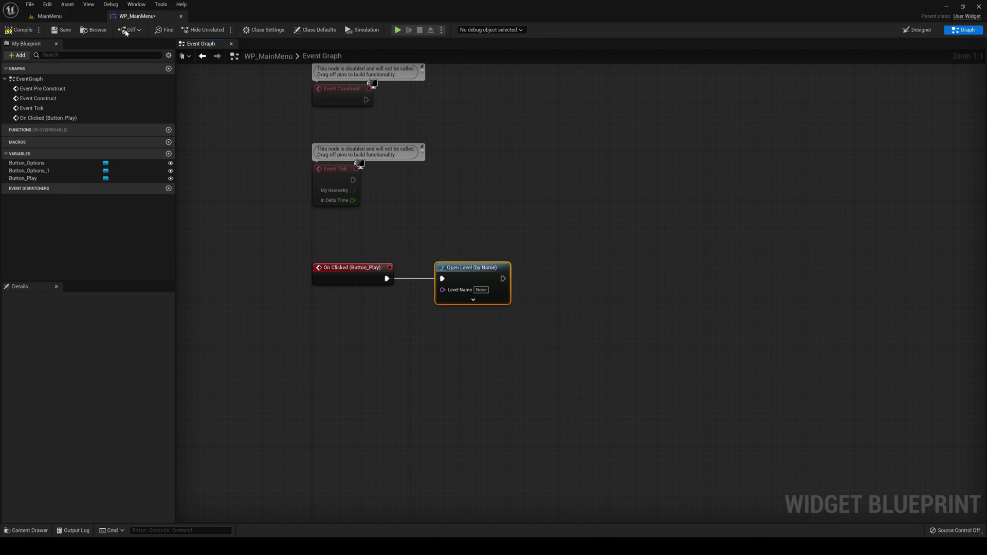
Paste ThirdPersonMap into the Open Level node's Level Name field.
left_click(82, 17)
key("alt+Left")
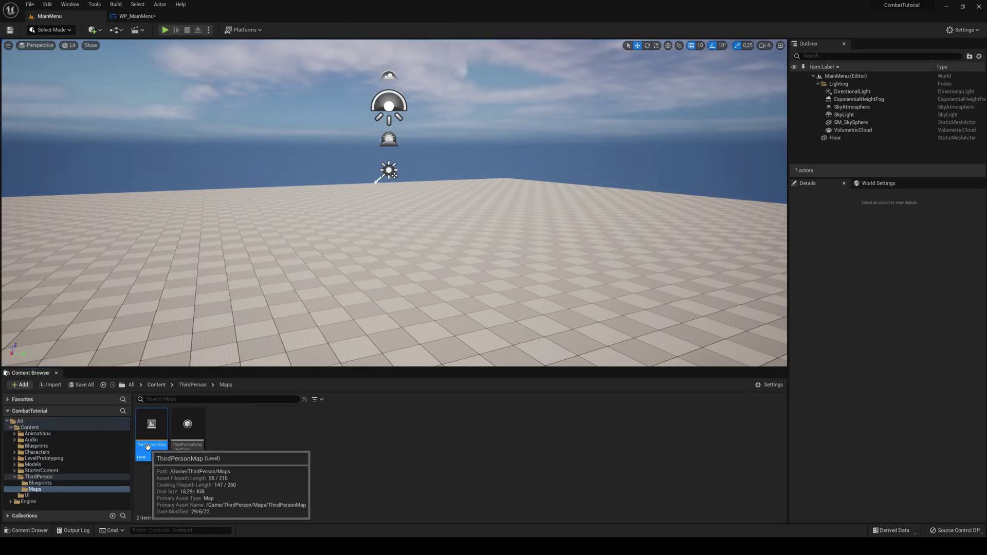
left_click(136, 16)
left_click(481, 290)
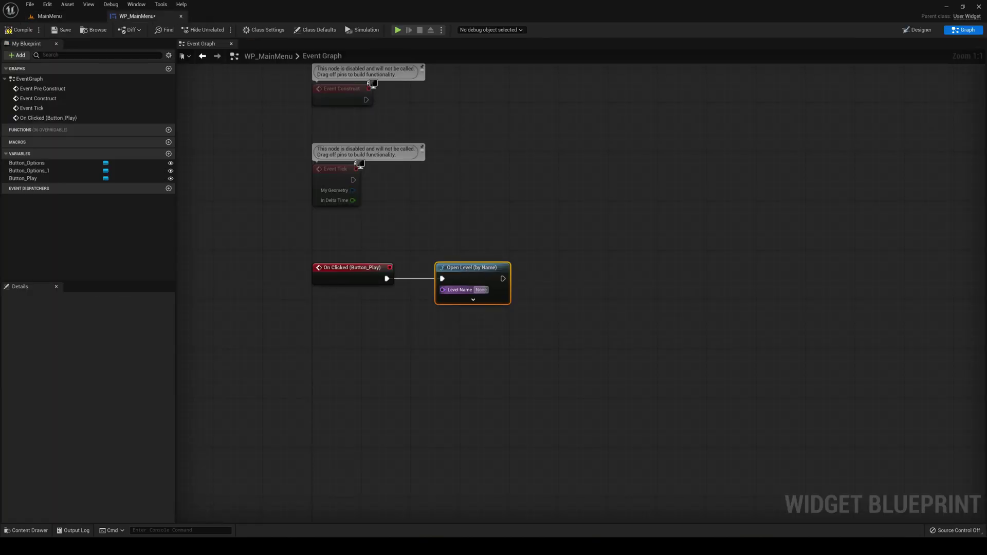
type("ThirdPersonMap")
left_click(446, 337)
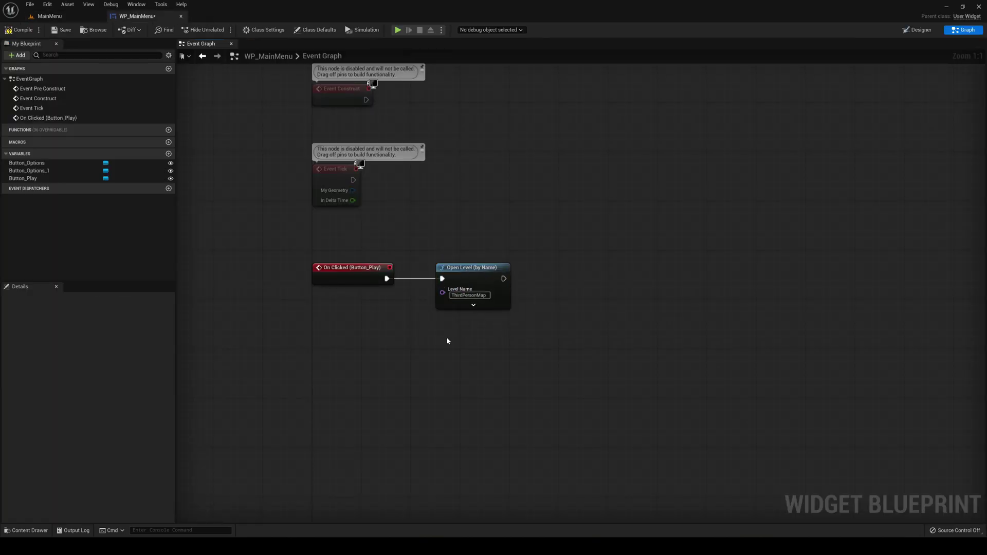
Compile and save WP_MainMenu.
left_click(470, 305)
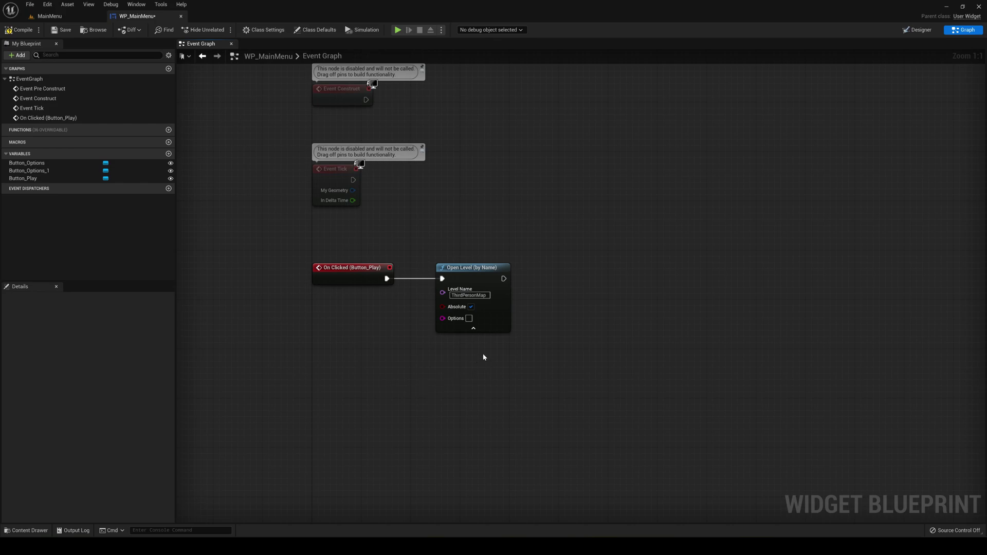
left_click(473, 328)
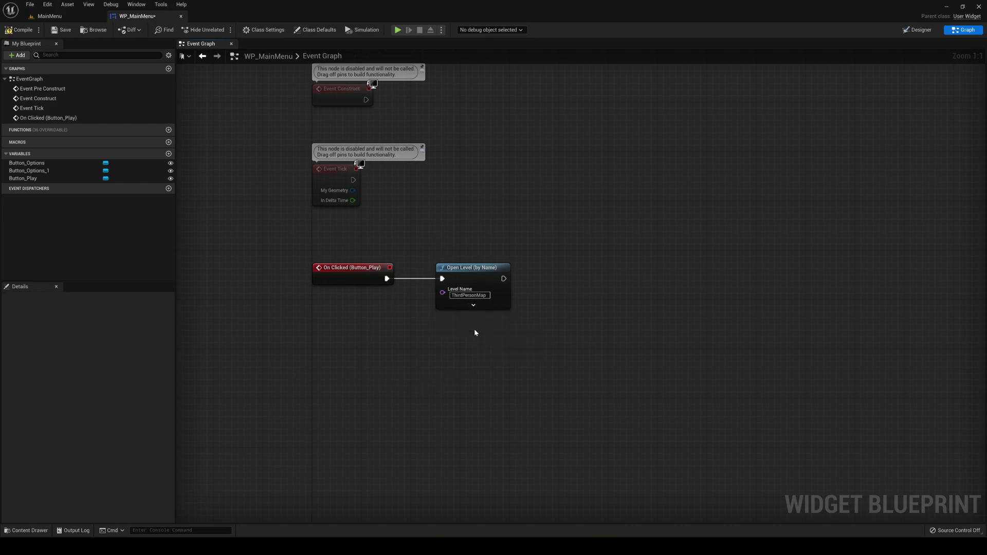
right_click_drag(475, 332, 518, 320)
key("ctrl+s")
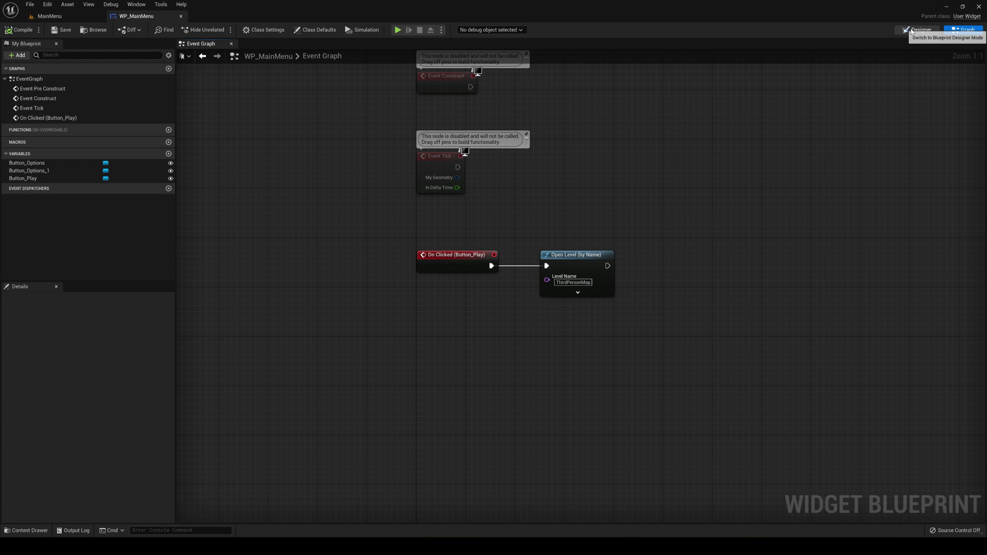
Add an On Clicked event for the EXIT button wired to a Quit Game node.
left_click(916, 30)
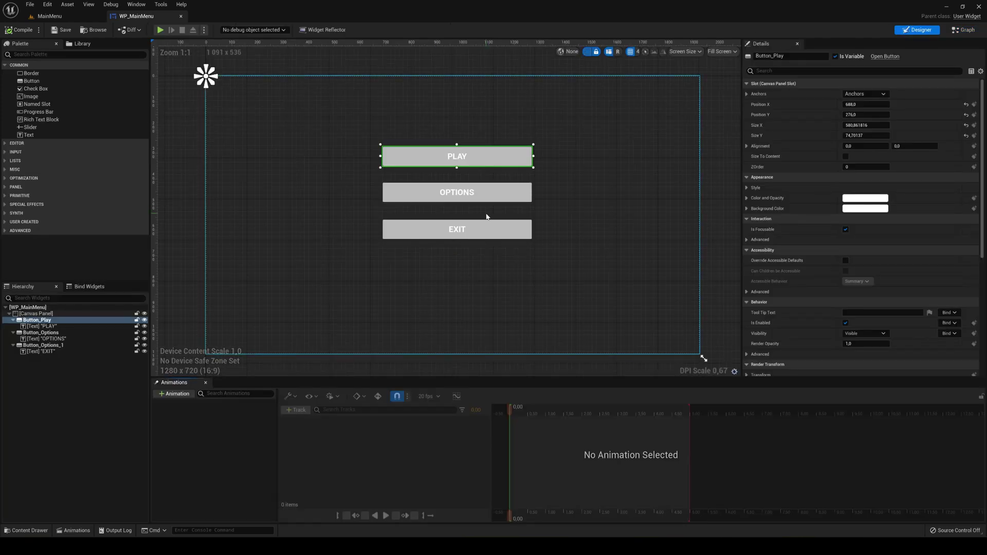
left_click(506, 234)
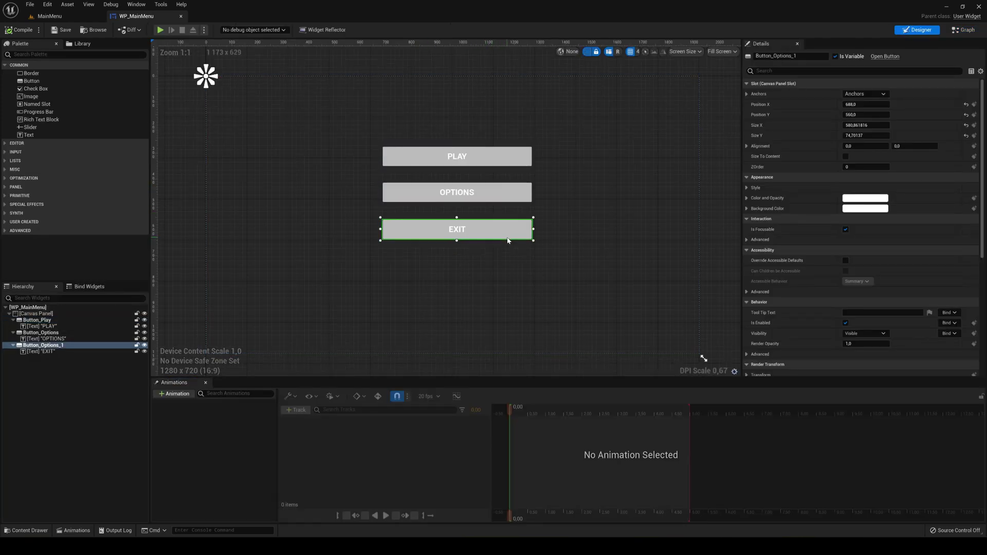
scroll(840, 284, "down", 4)
scroll(840, 285, "down", 5)
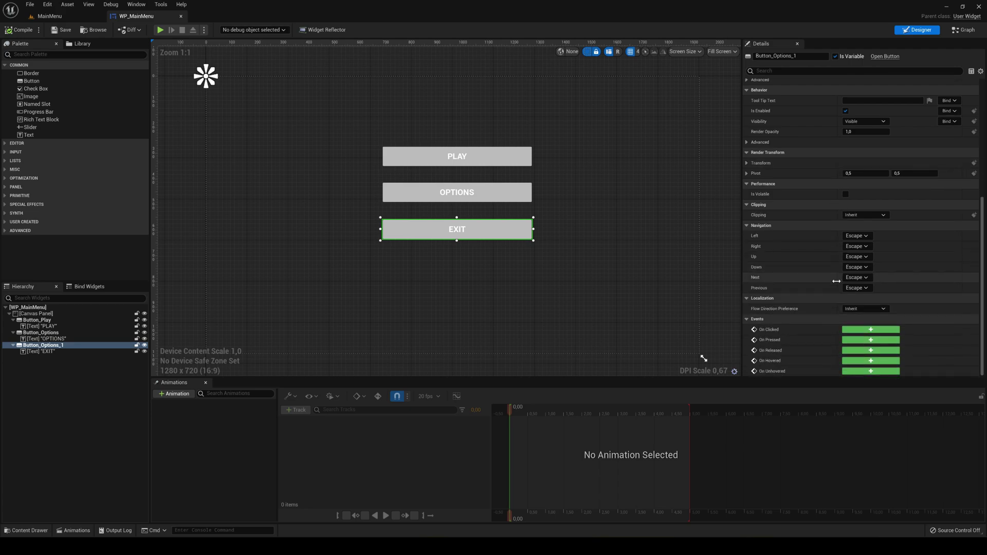
left_click(864, 332)
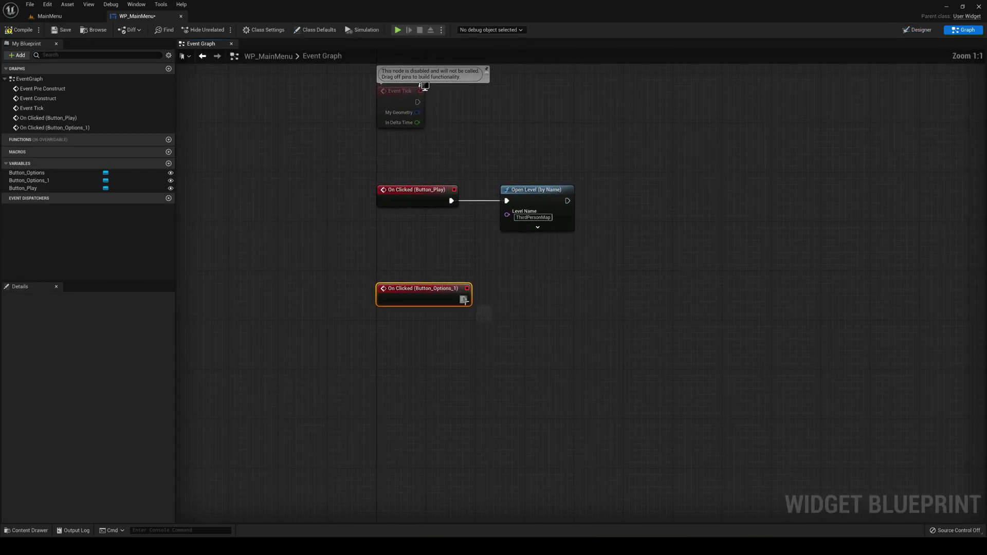
left_click_drag(463, 300, 516, 302)
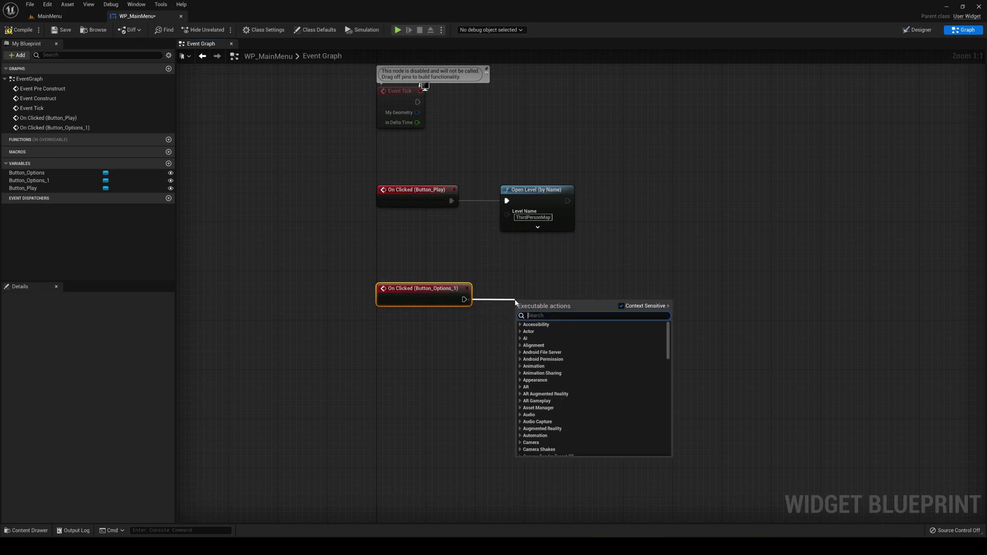
type("quit")
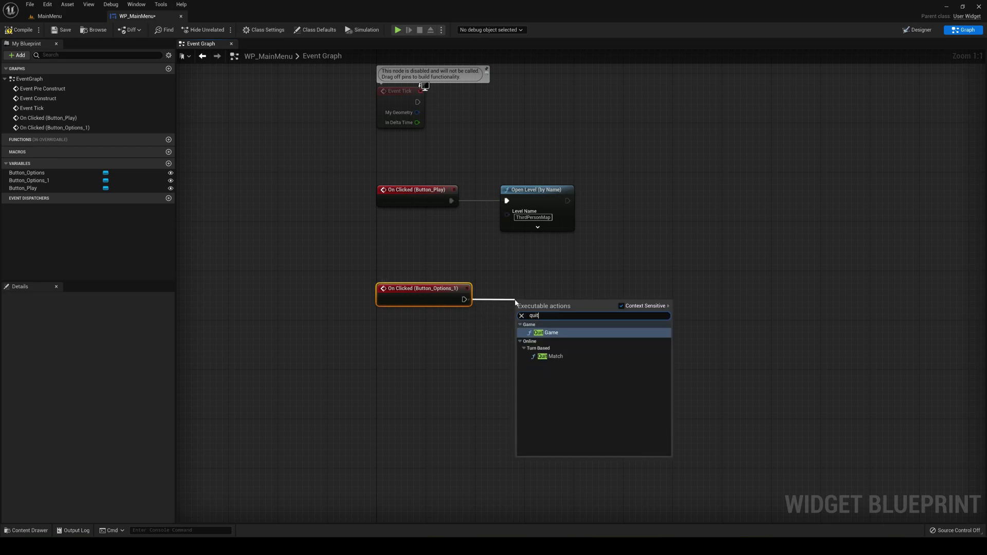
key("Return")
Align the Quit Game node, compile and save the widget, and return to MainMenu.
left_click_drag(540, 306, 539, 288)
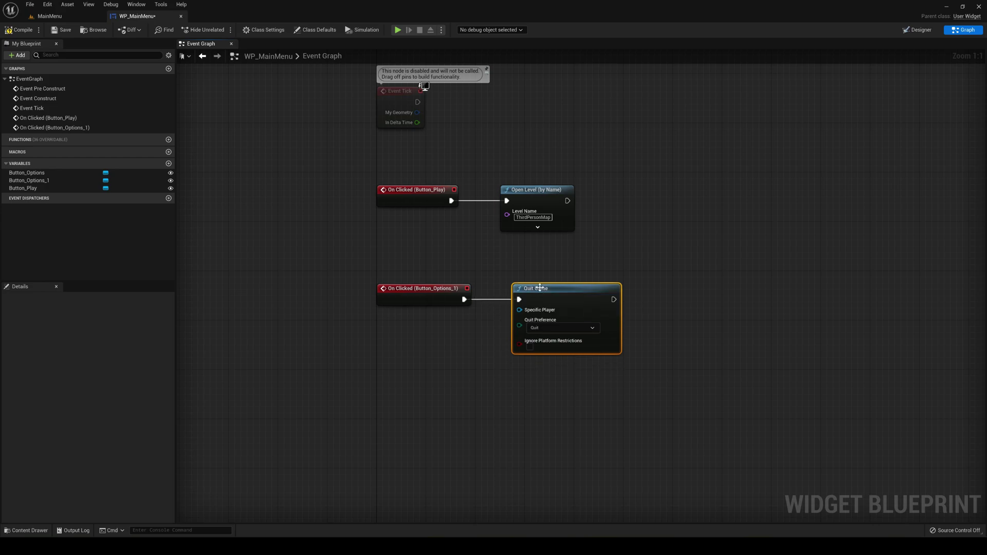
left_click(637, 279)
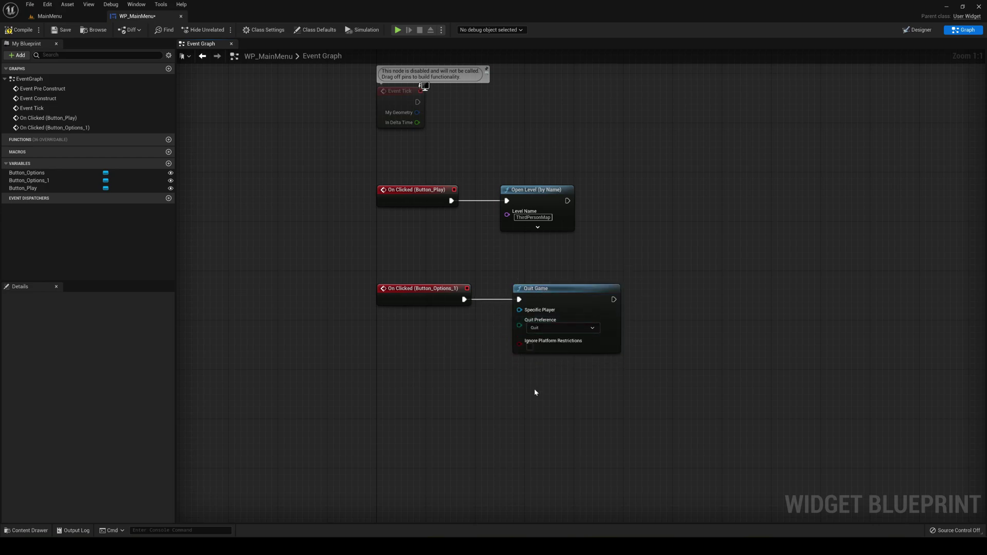
left_click(19, 30)
left_click(62, 30)
right_click_drag(662, 277, 611, 303)
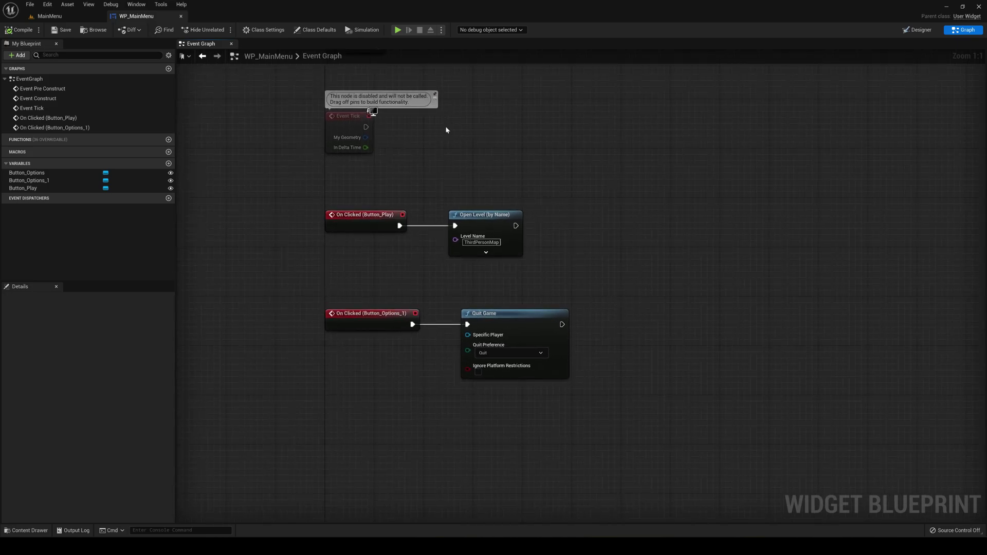
left_click(69, 18)
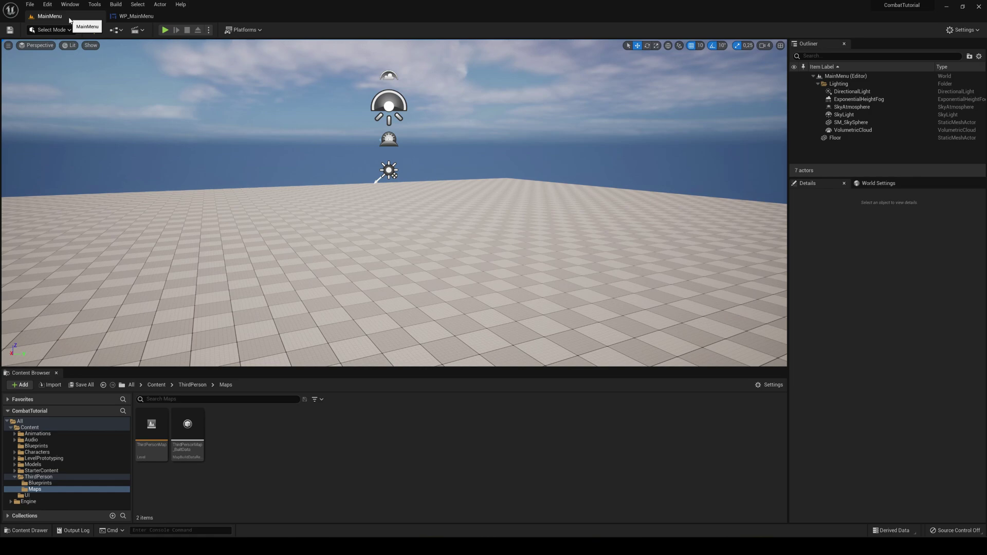
Open the MainMenu Level Blueprint and delete the unused Event Tick node.
left_click(116, 30)
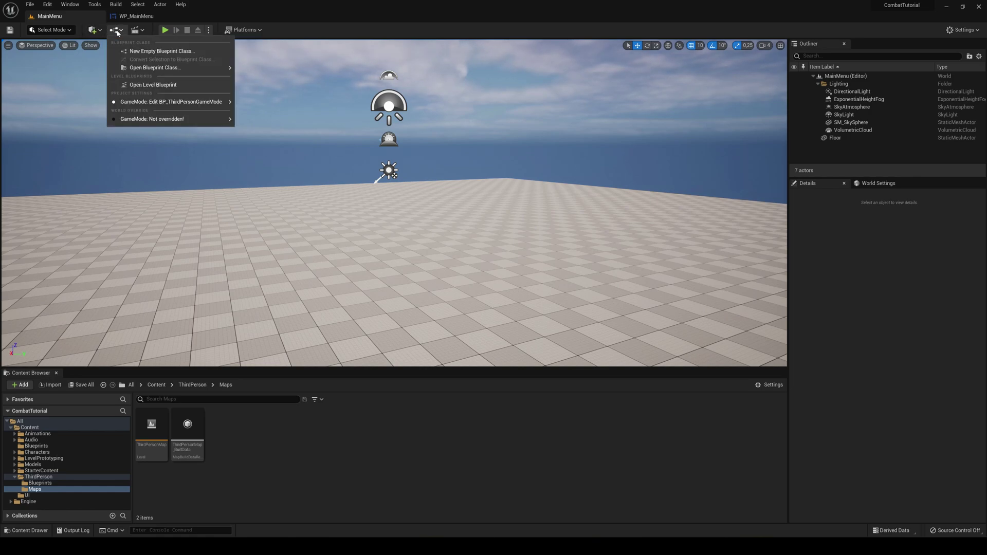
left_click(180, 84)
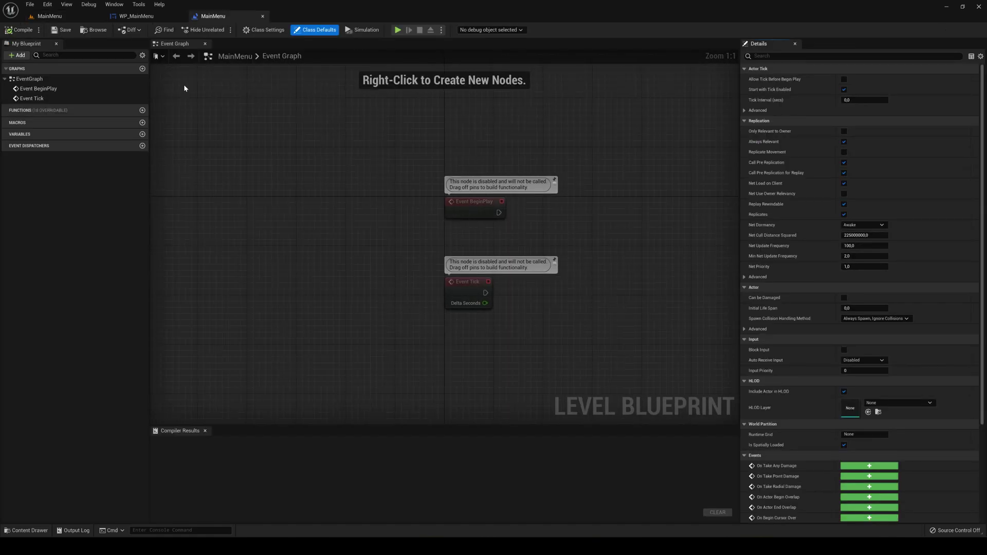
left_click_drag(477, 282, 515, 319)
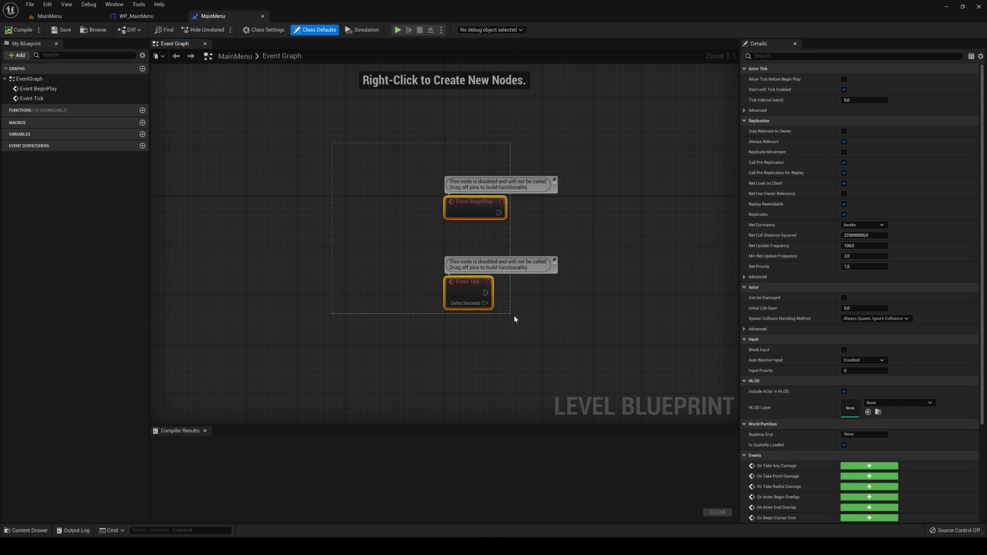
left_click(500, 400)
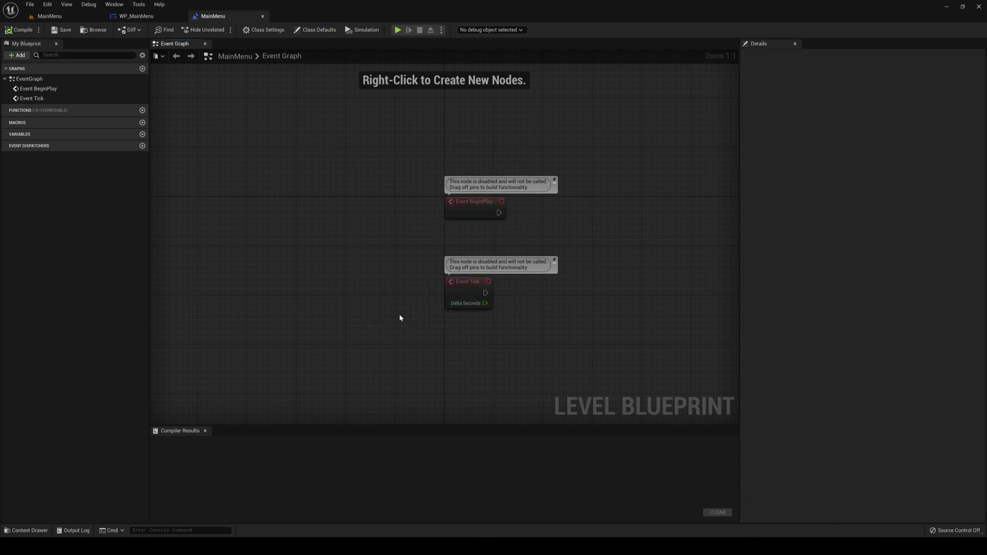
right_click_drag(378, 298, 308, 300)
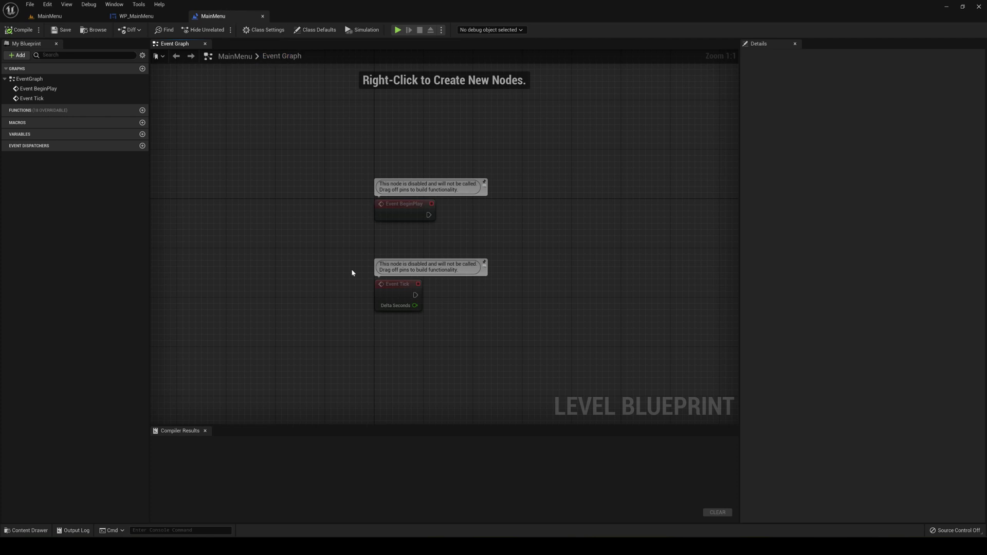
left_click(403, 292)
key("Delete")
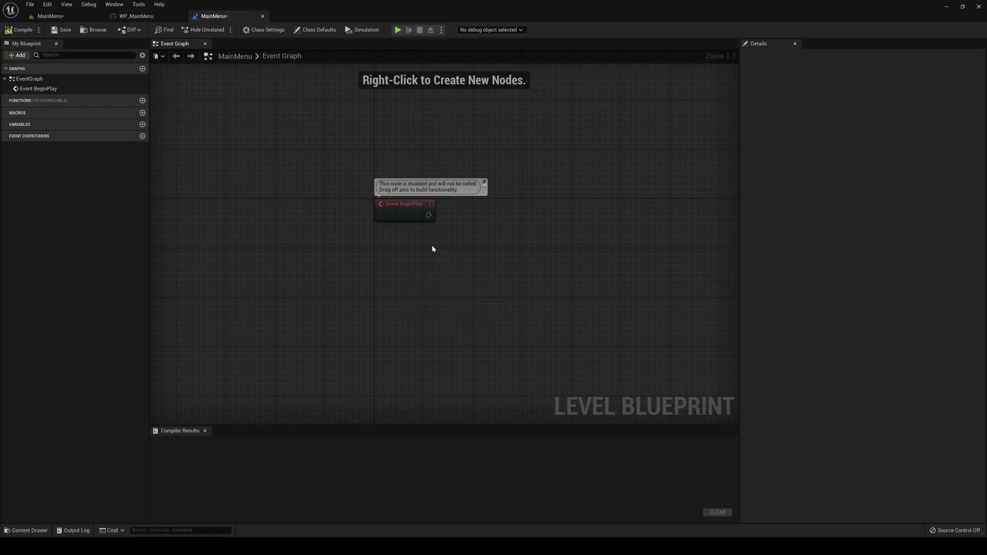
Wire a Create Widget node from Event BeginPlay with its class set to WP_MainMenu.
right_click_drag(432, 249, 359, 293)
left_click_drag(354, 270, 409, 266)
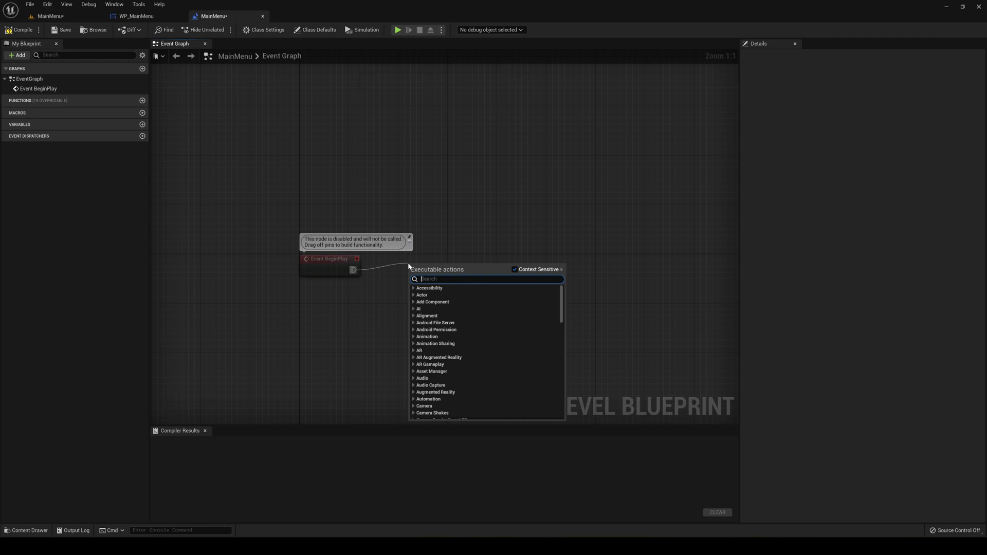
type("create")
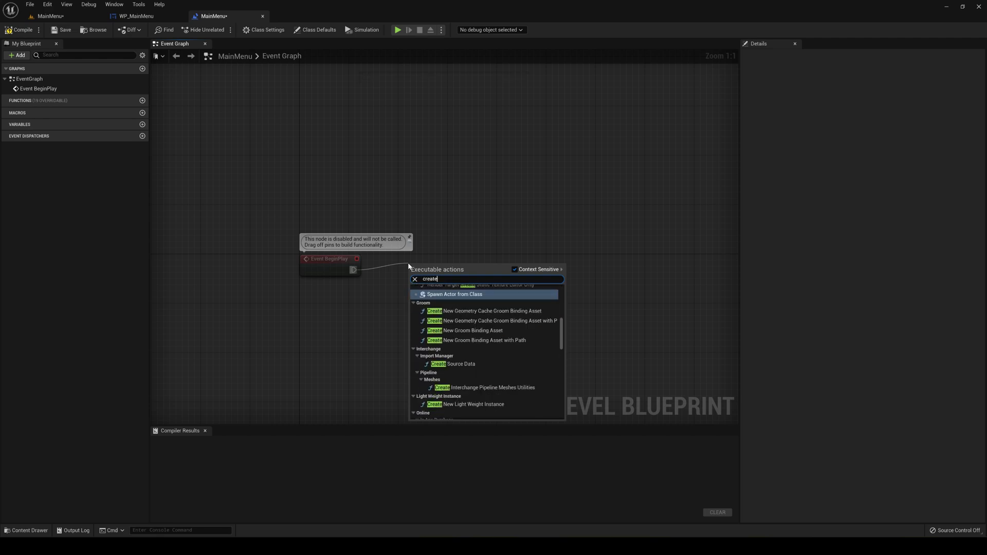
type(" widget")
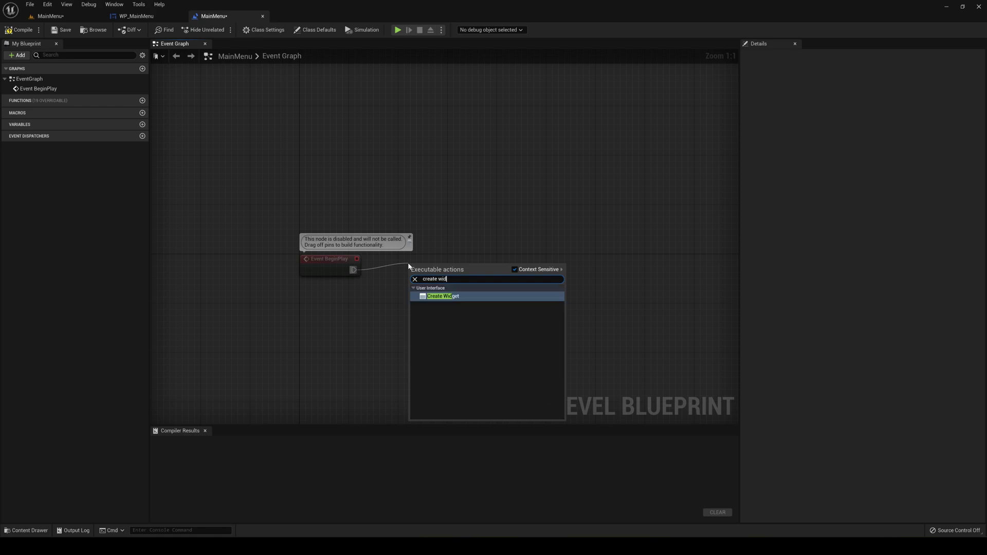
key("Return")
left_click_drag(431, 265, 432, 259)
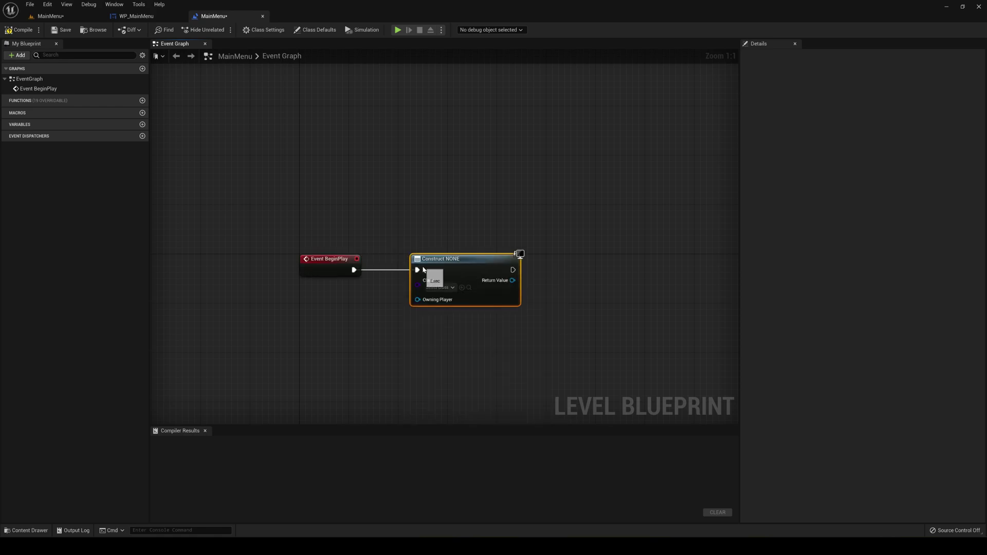
left_click(438, 288)
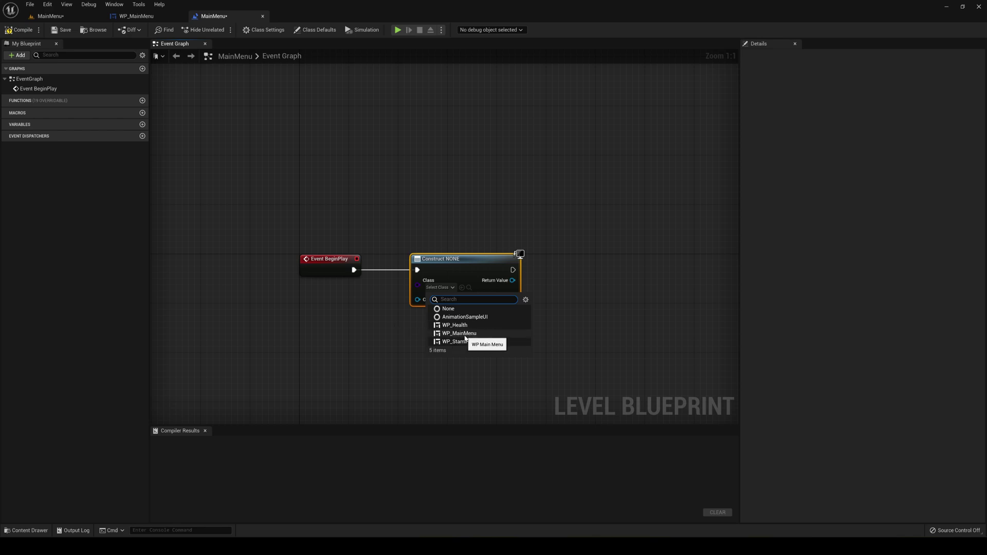
left_click(481, 334)
Feed a Get Player Controller node into the Create Widget node's Owning Player pin.
right_click_drag(399, 341, 465, 343)
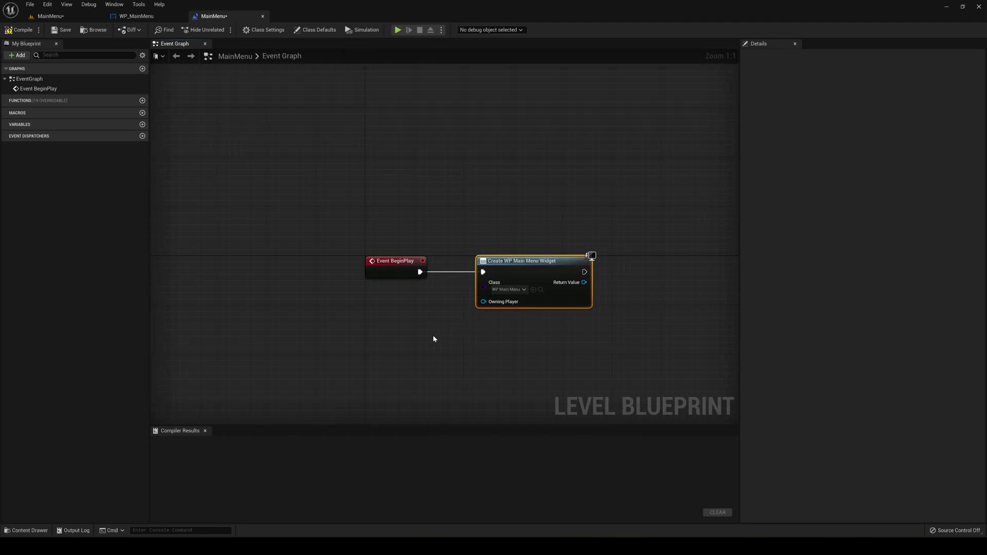
left_click_drag(484, 302, 395, 320)
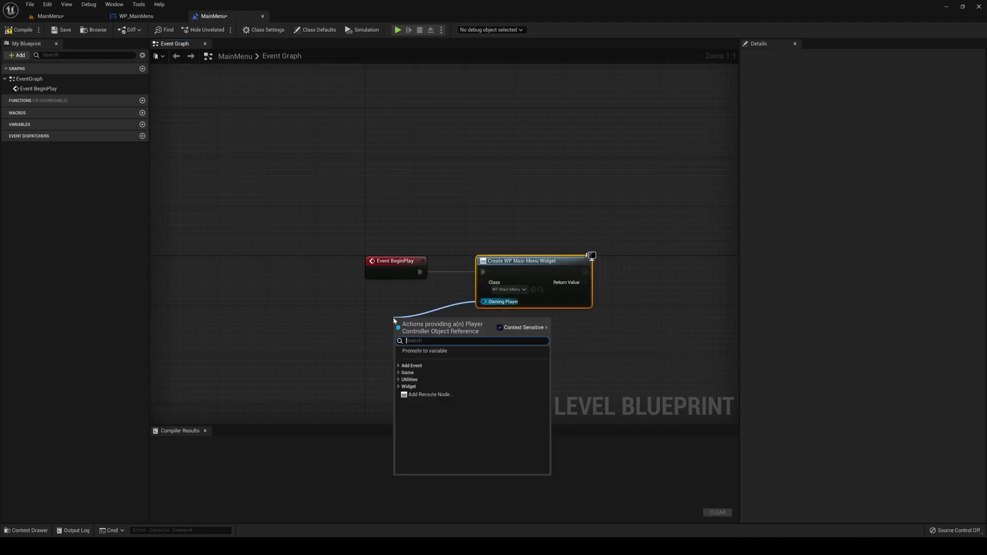
type("get play")
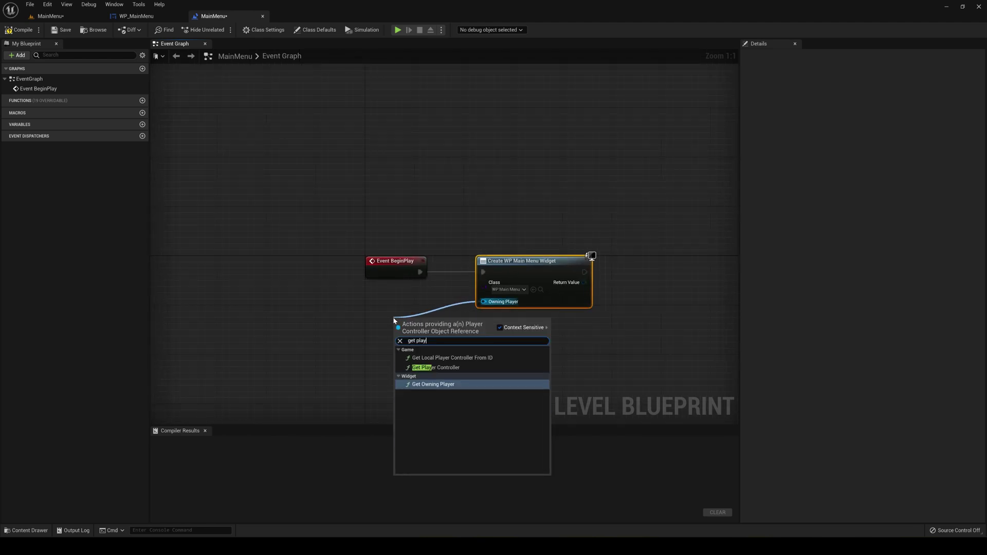
key("Up")
key("Return")
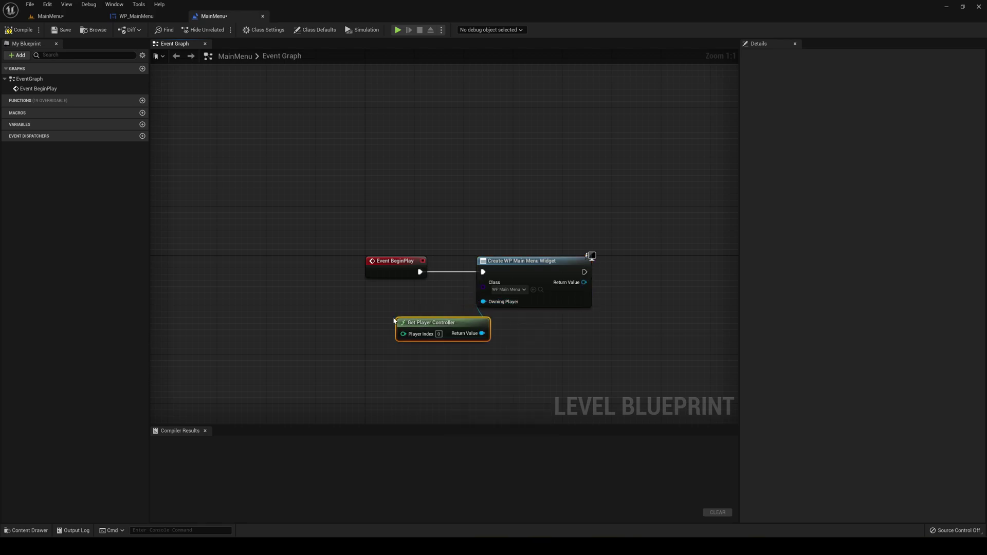
left_click_drag(471, 322, 422, 310)
left_click(500, 321)
Wire an Add to Viewport node from the created WP_MainMenu widget.
right_click_drag(548, 316, 389, 280)
left_click_drag(385, 259, 447, 280)
type("add t")
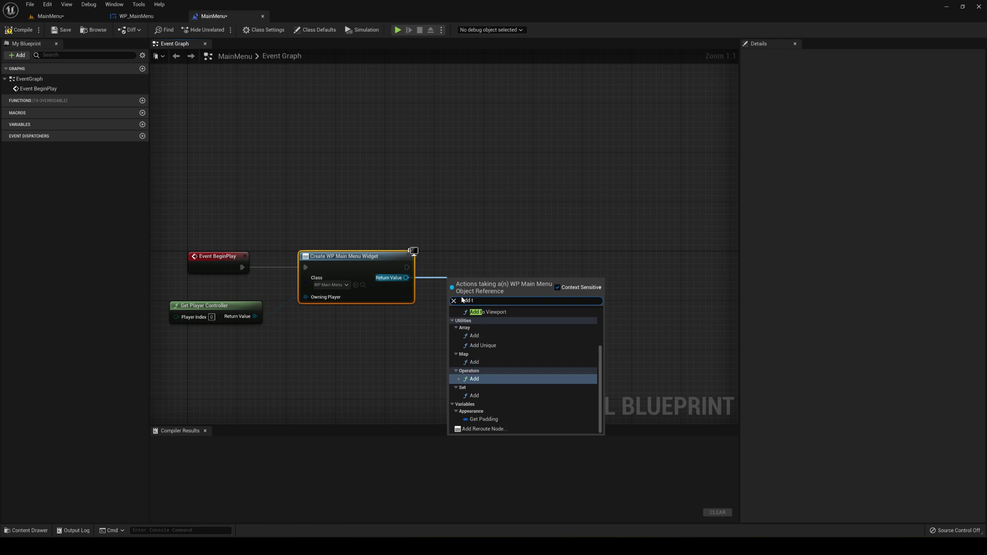
left_click(485, 312)
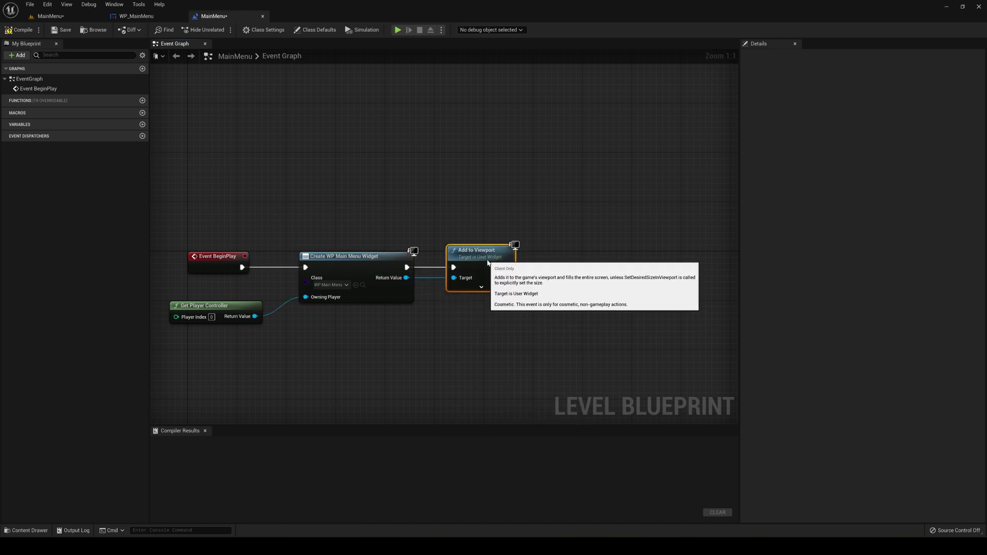
left_click(461, 329)
right_click_drag(313, 322, 363, 320)
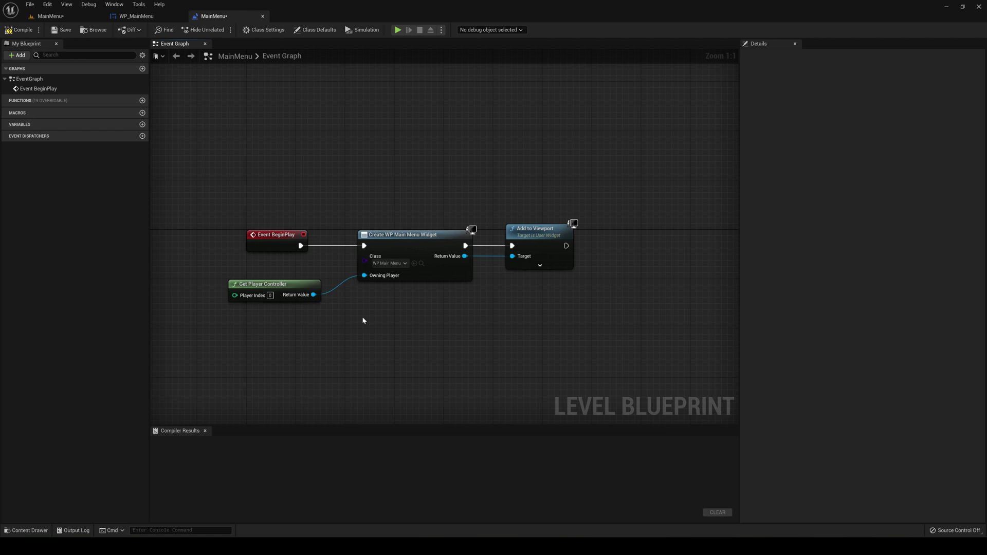
Compile and save the level blueprint, then play-test that PLAY loads ThirdPersonMap.
left_click(21, 29)
left_click(61, 30)
left_click(74, 20)
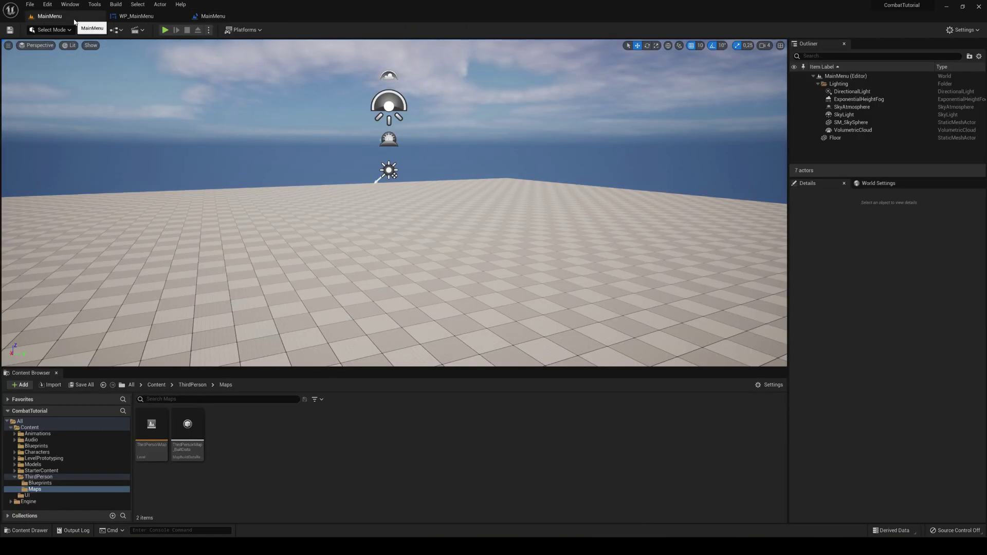
left_click(165, 31)
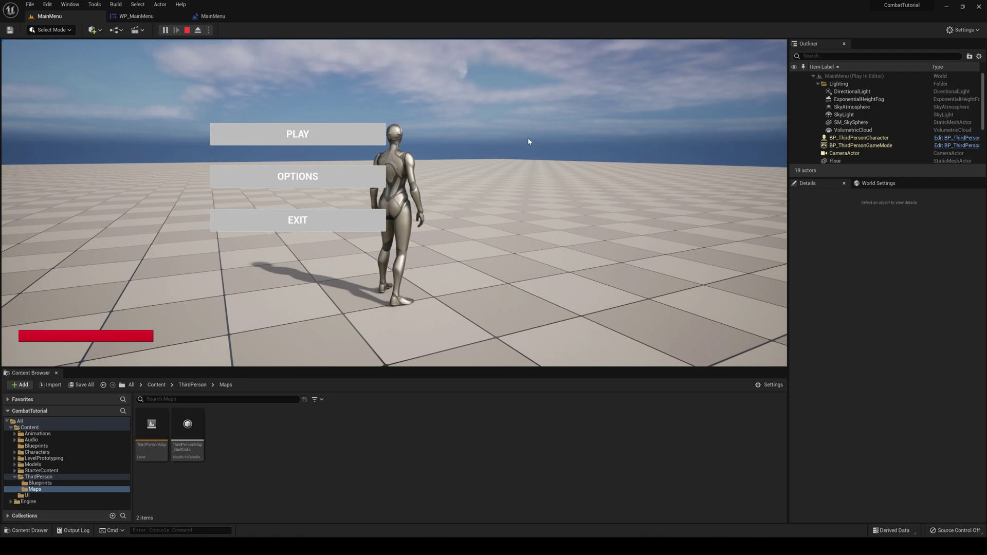
left_click(329, 129)
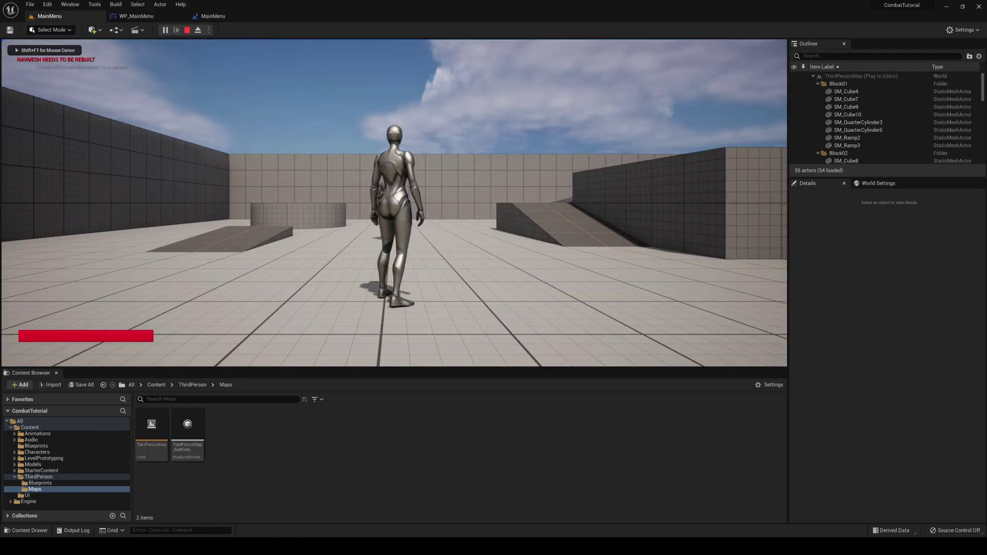
key("w")
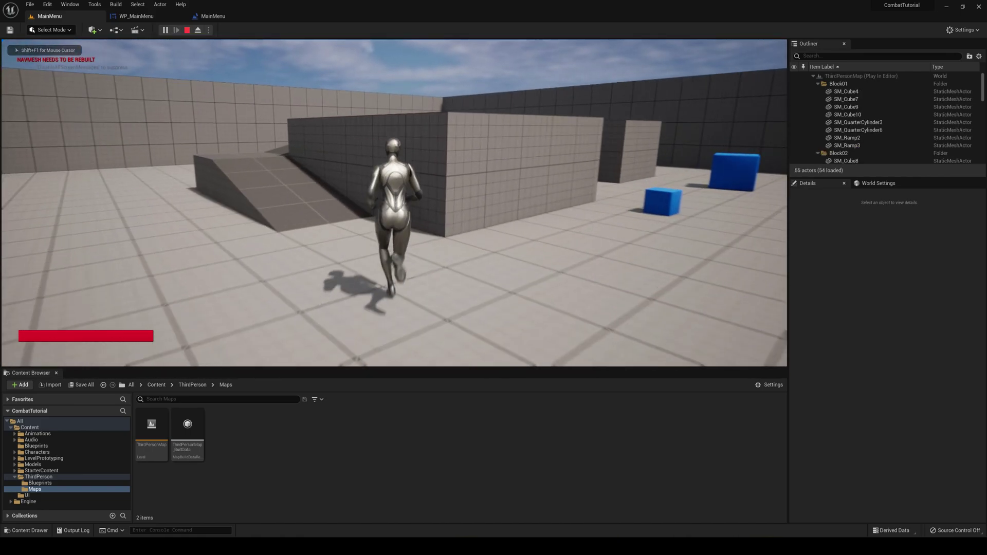
key("Escape")
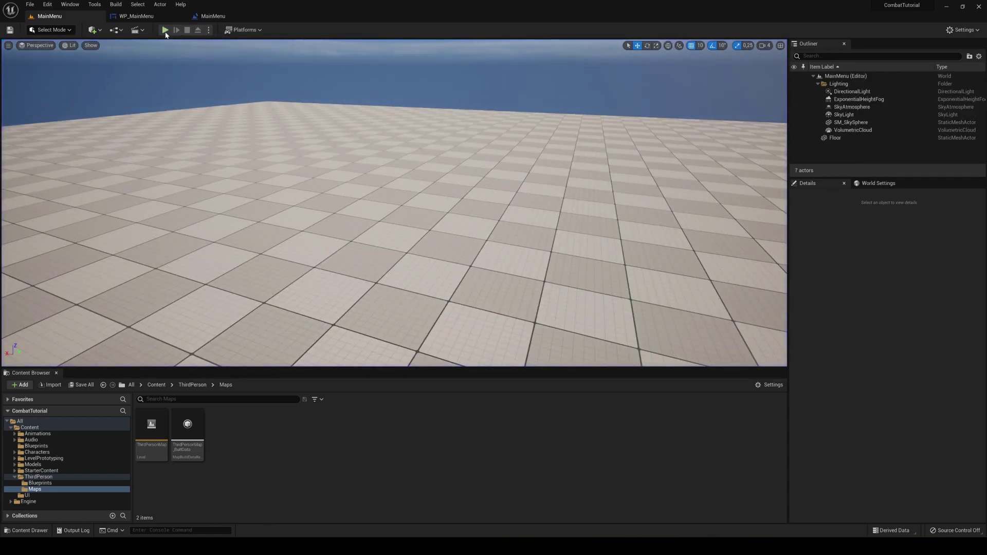
Play the menu again and confirm EXIT quits the game.
left_click(165, 30)
left_click(352, 225)
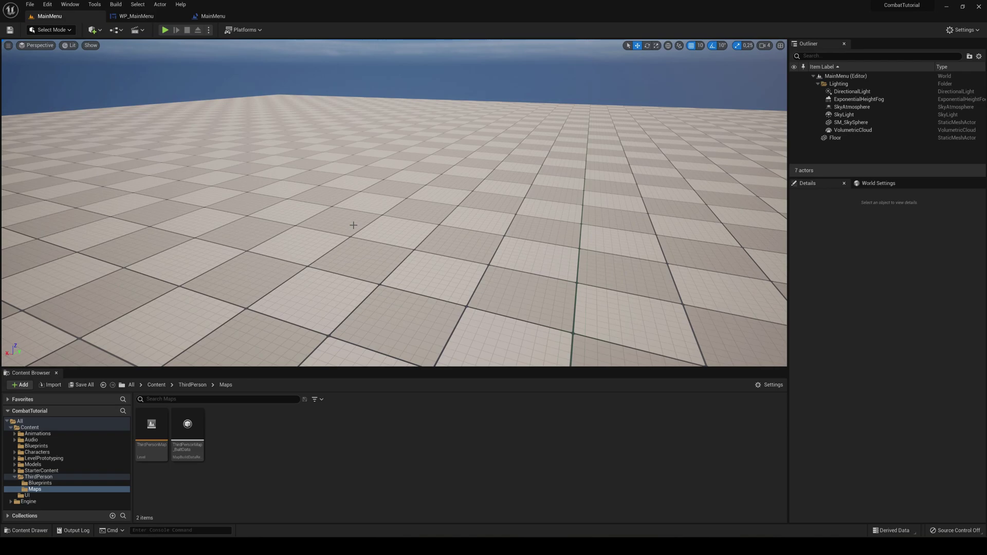
right_click_drag(353, 226, 354, 225)
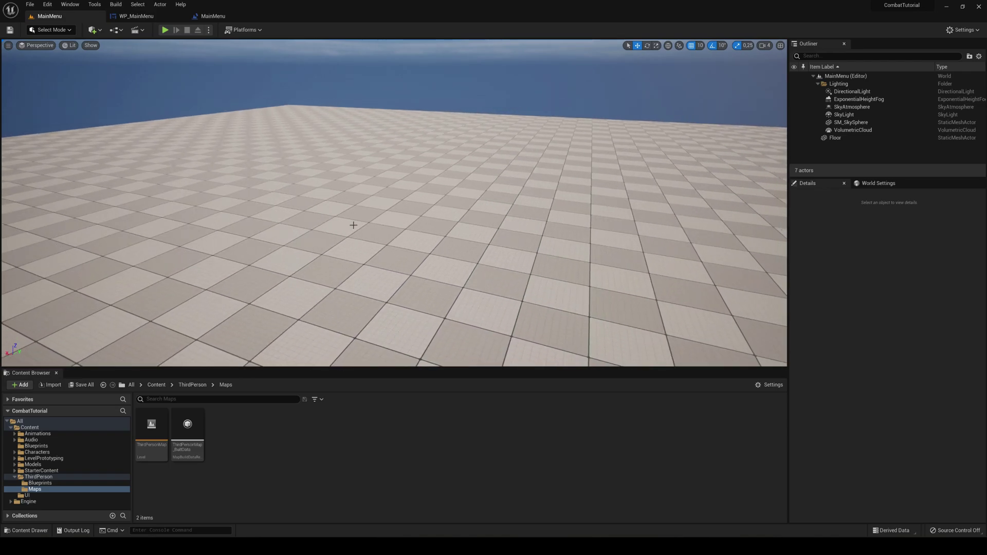
left_click(213, 19)
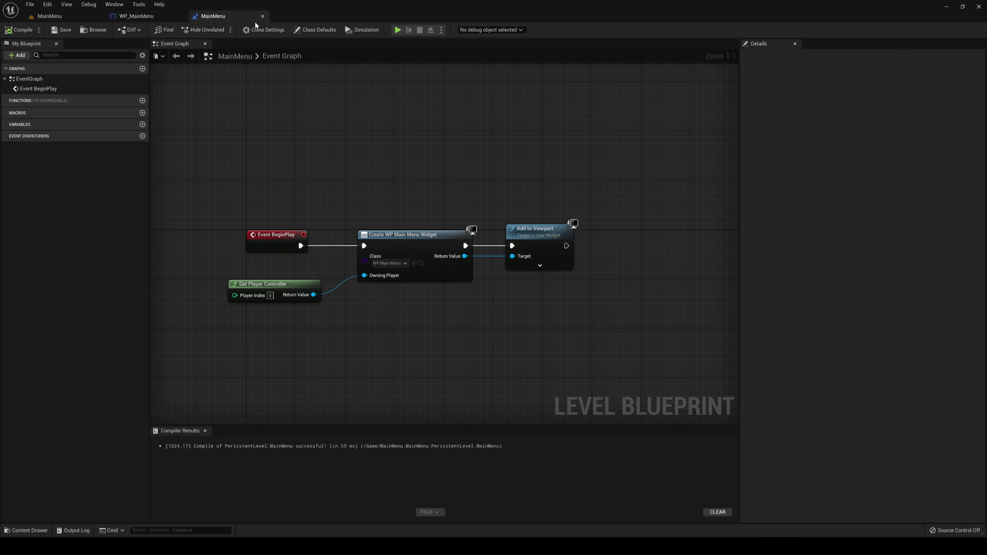
Add a Background Blur widget from the Palette to the WP_MainMenu canvas.
left_click(136, 16)
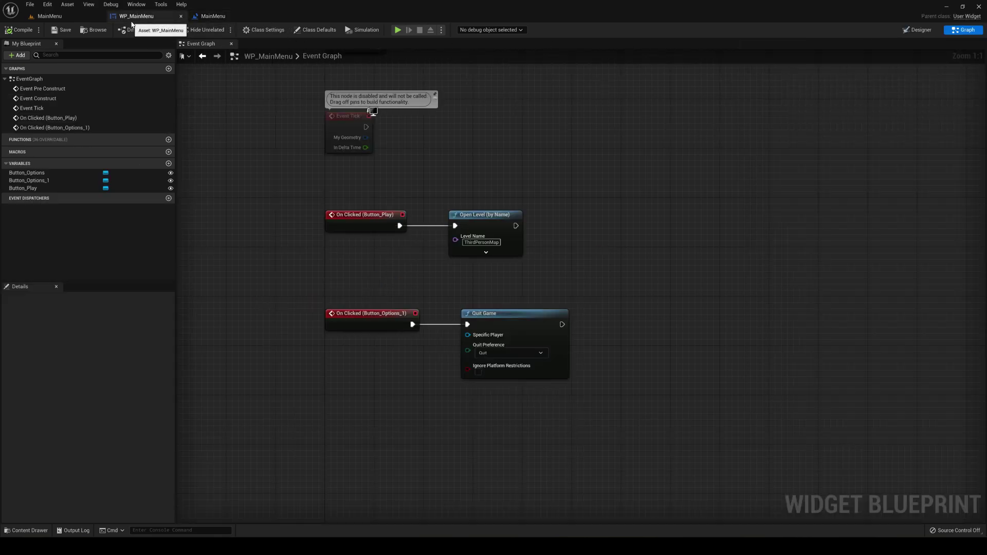
left_click(917, 31)
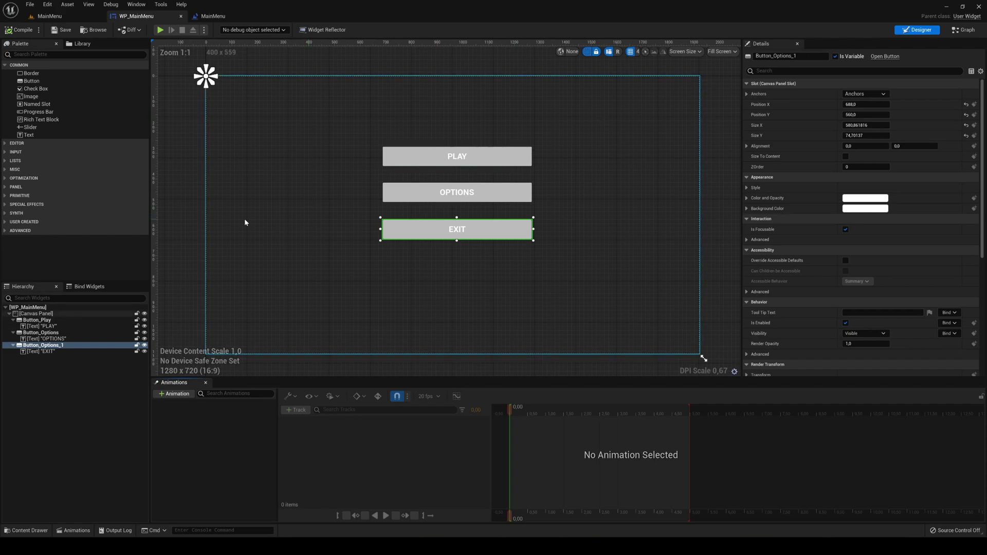
left_click(47, 54)
type("blu")
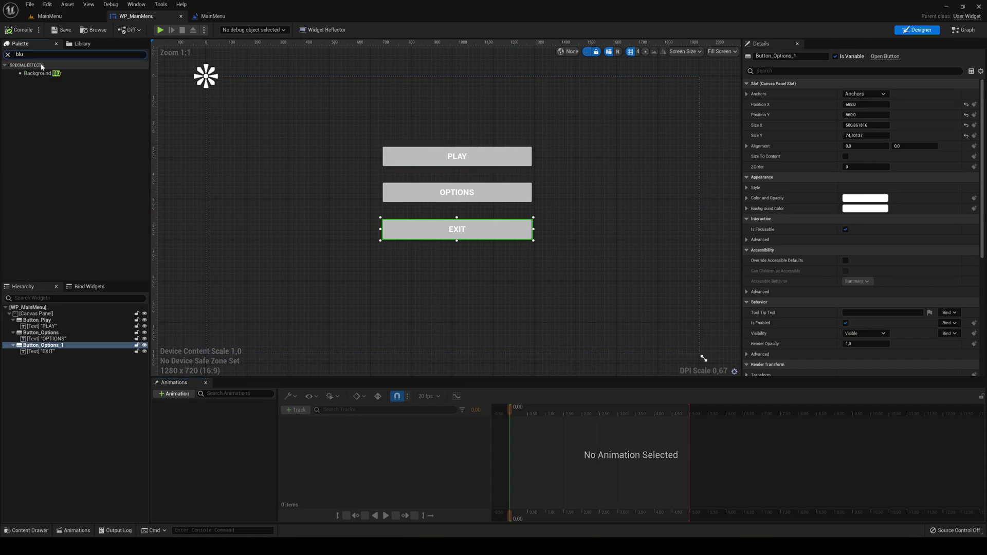
left_click_drag(41, 73, 29, 358)
left_click(28, 358)
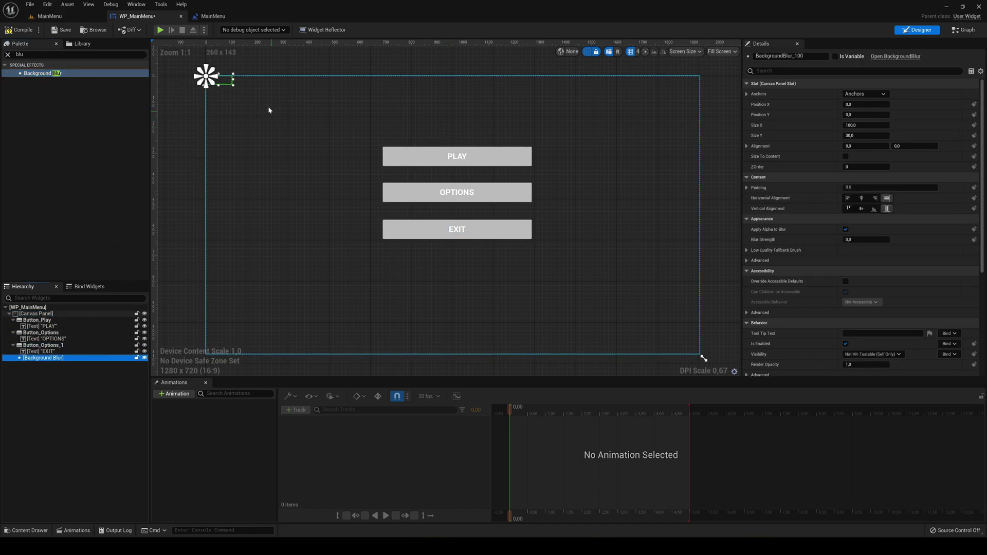
Stretch the blur and its anchors across the whole canvas with Blur Strength 5.
left_click_drag(233, 86, 705, 360)
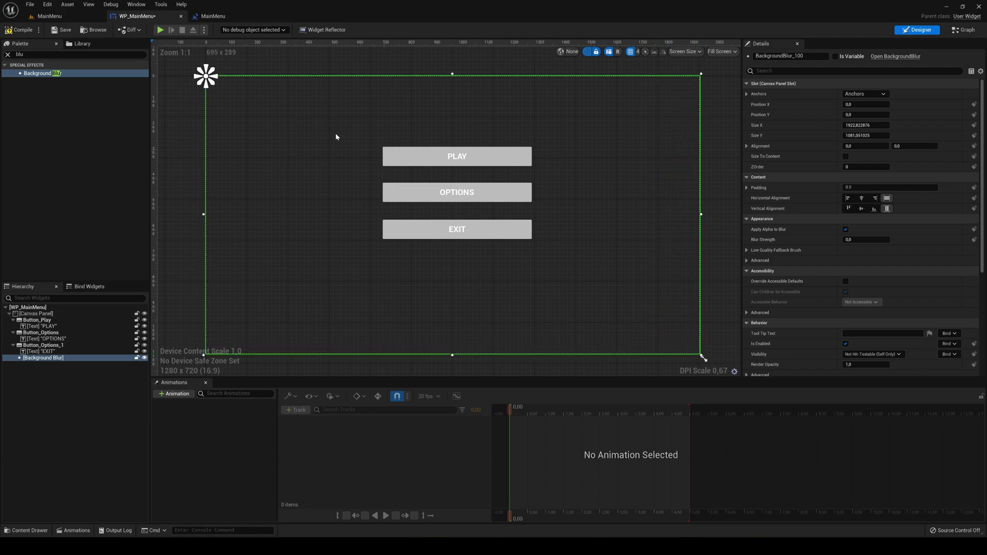
left_click_drag(216, 88, 704, 358)
left_click(855, 239)
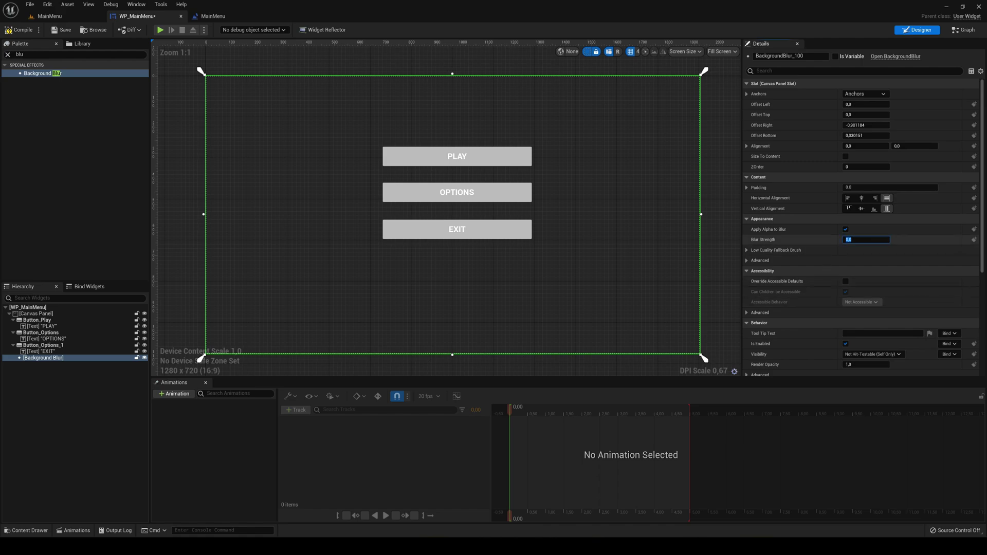
key("Return")
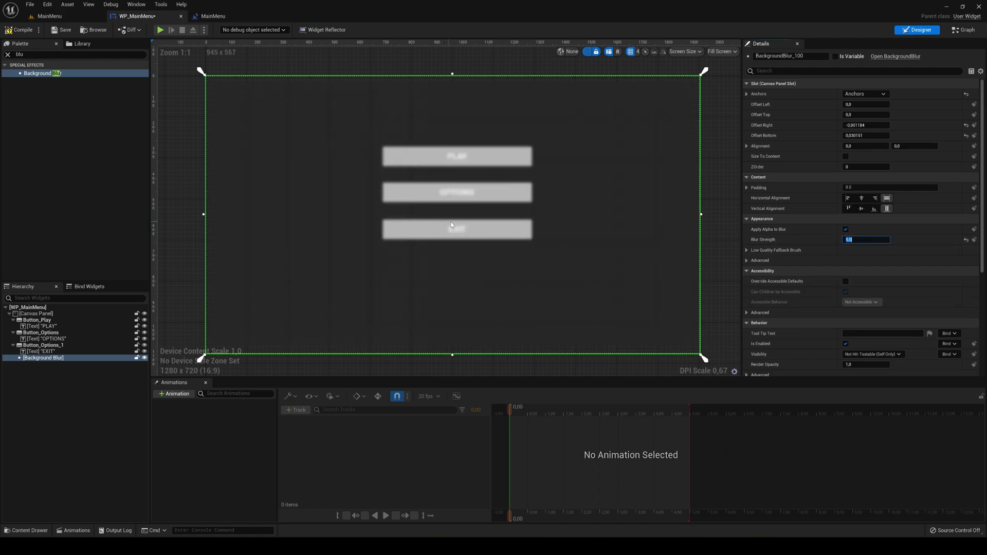
Move the Background Blur behind the three buttons in the Hierarchy.
left_click(13, 320)
left_click(13, 326)
left_click(12, 332)
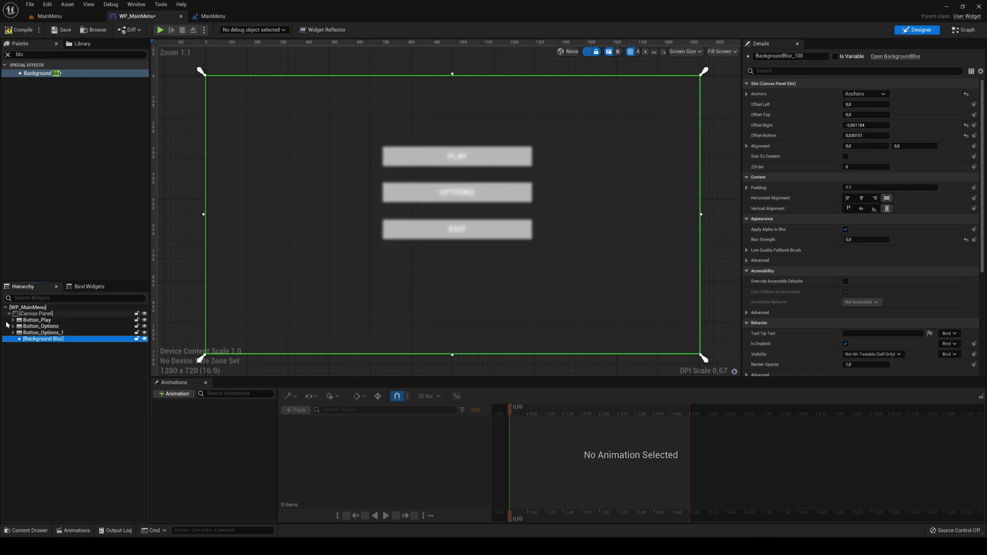
left_click_drag(41, 344, 52, 320)
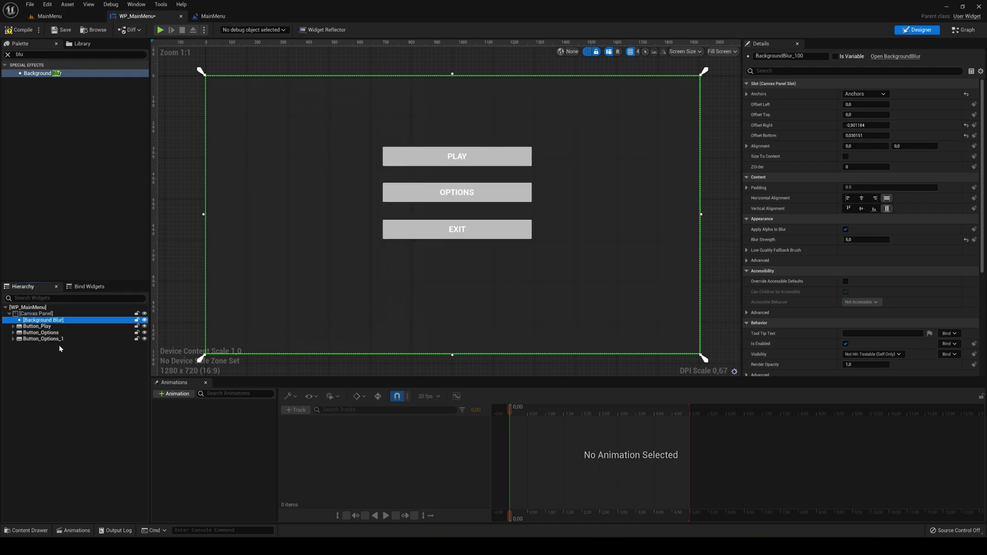
Play the MainMenu level to check the sharp buttons over the blurred view, then stop.
left_click(50, 15)
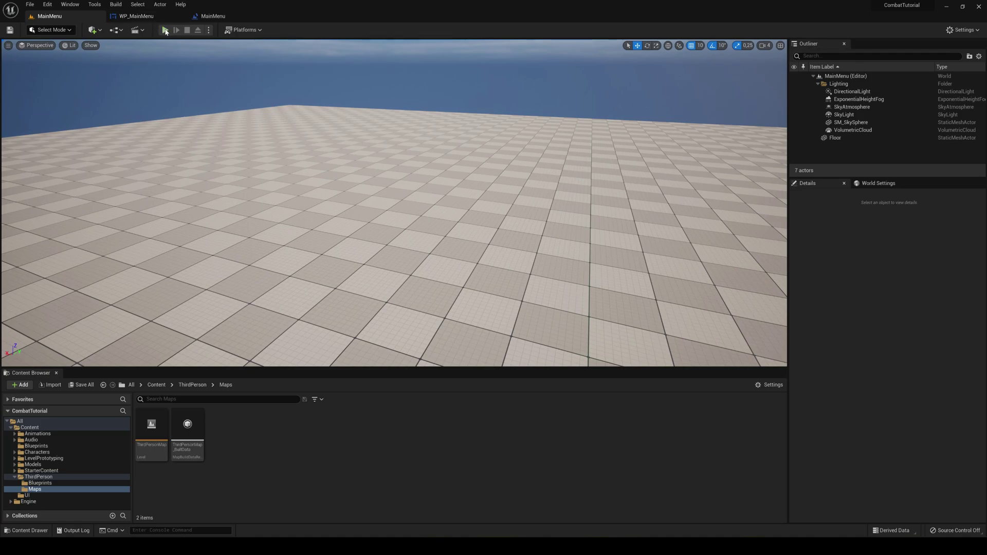
left_click(165, 30)
left_click(431, 193)
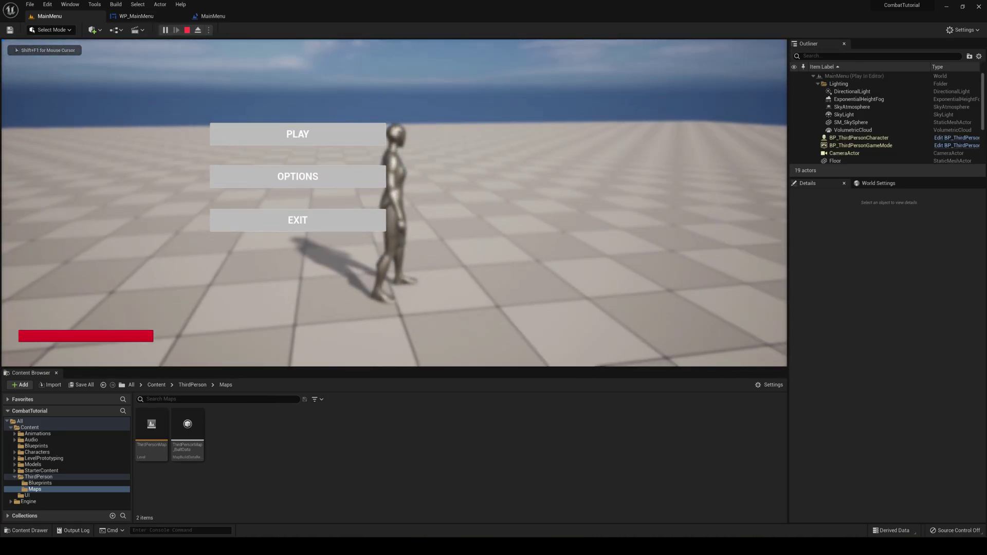
key("shift+F1")
key("Escape")
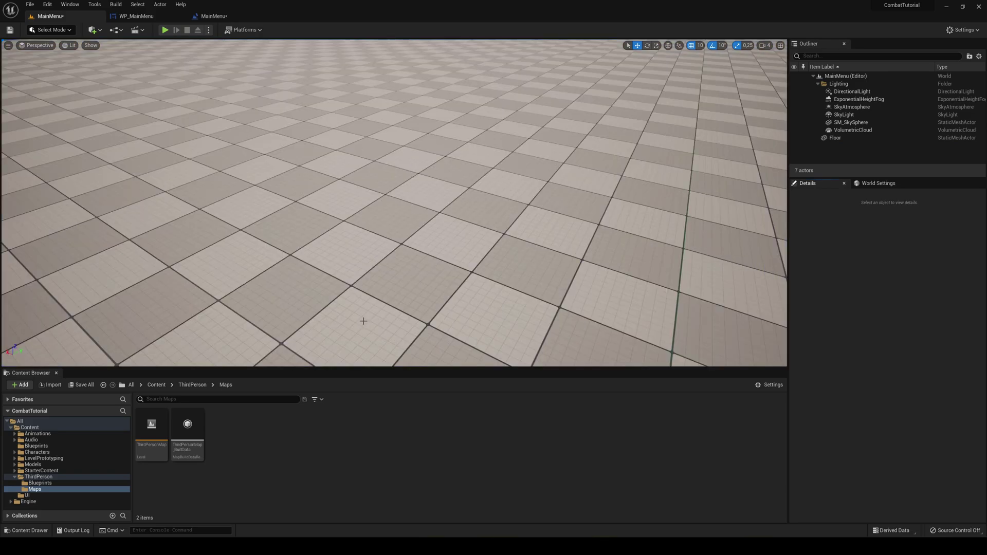
Create a new blueprint class with GameModeBase as its parent.
right_click(247, 417)
mouse_move(304, 335)
left_click(398, 345)
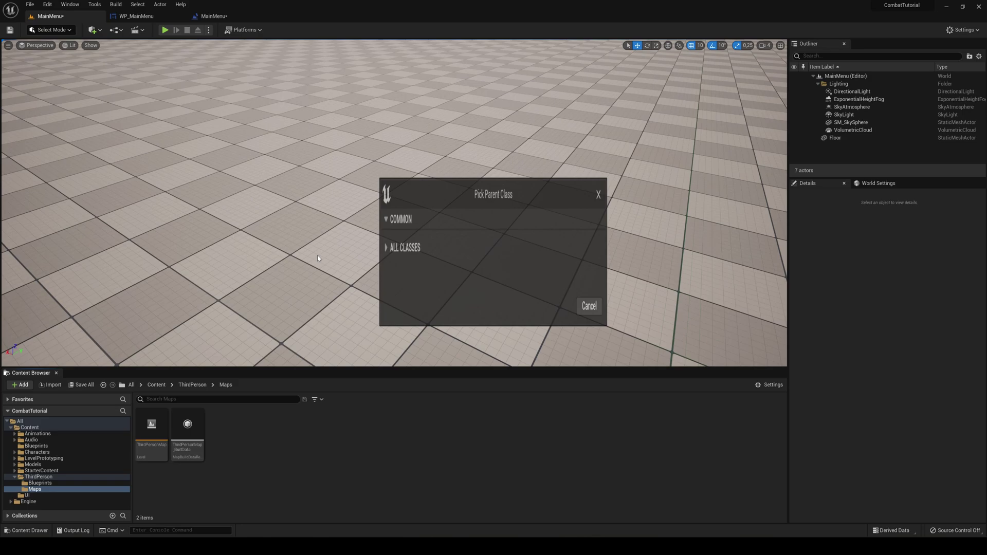
left_click(391, 317)
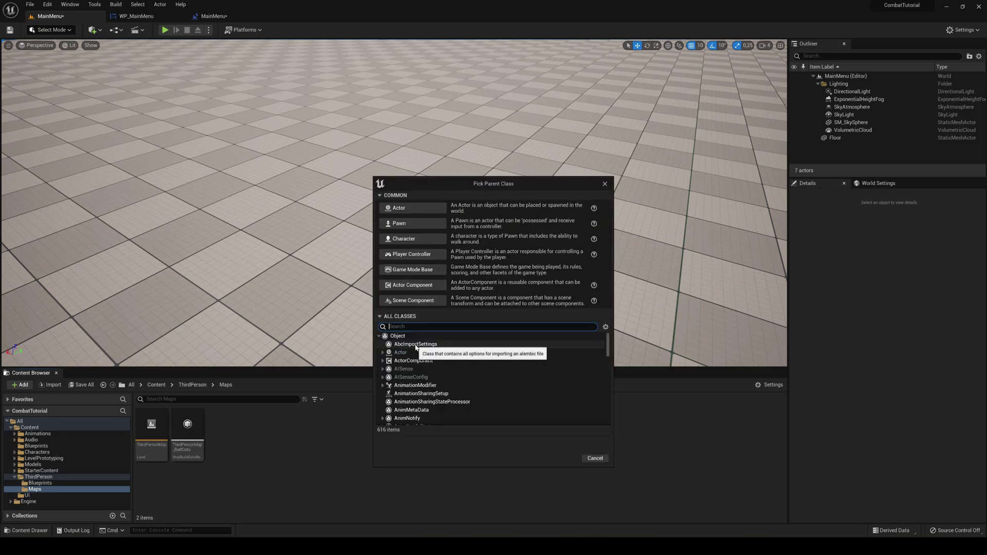
type("game")
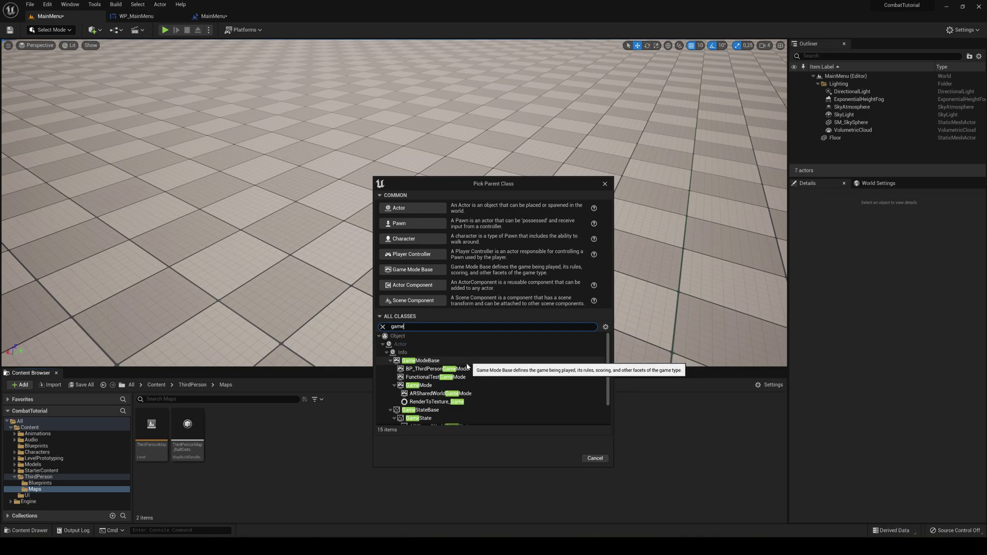
left_click(445, 387)
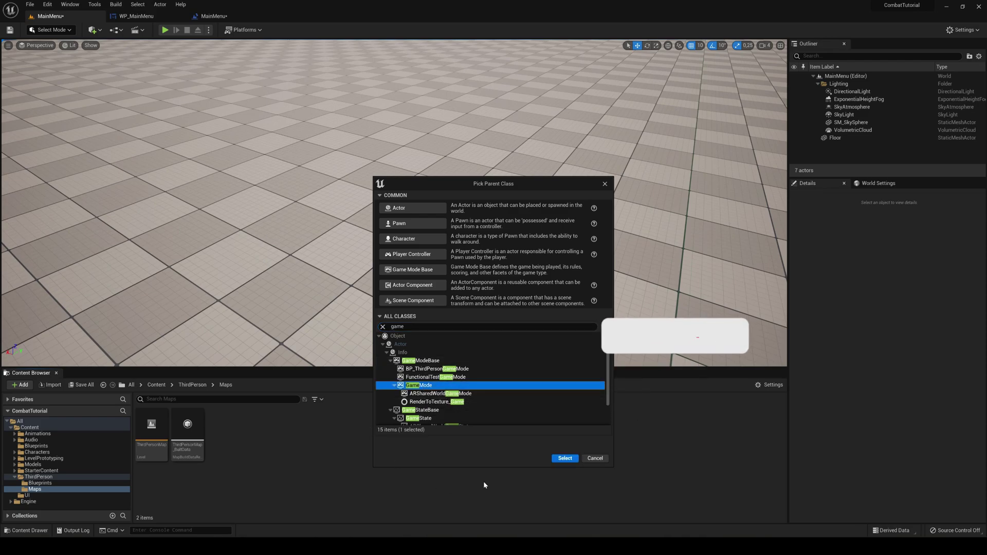
left_click(420, 360)
left_click(565, 458)
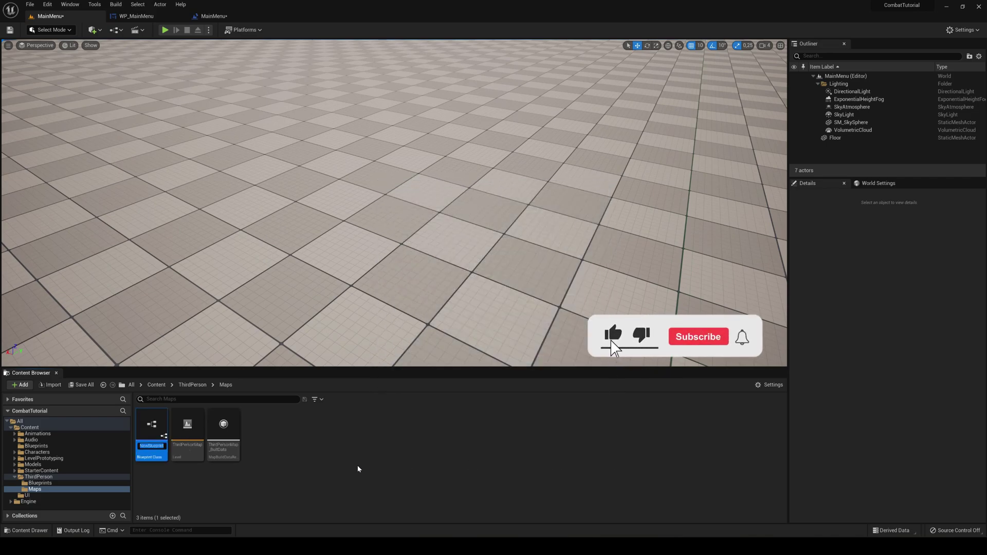
Name the game mode MainMenu and set its Default Pawn Class to None.
key("BackSpace")
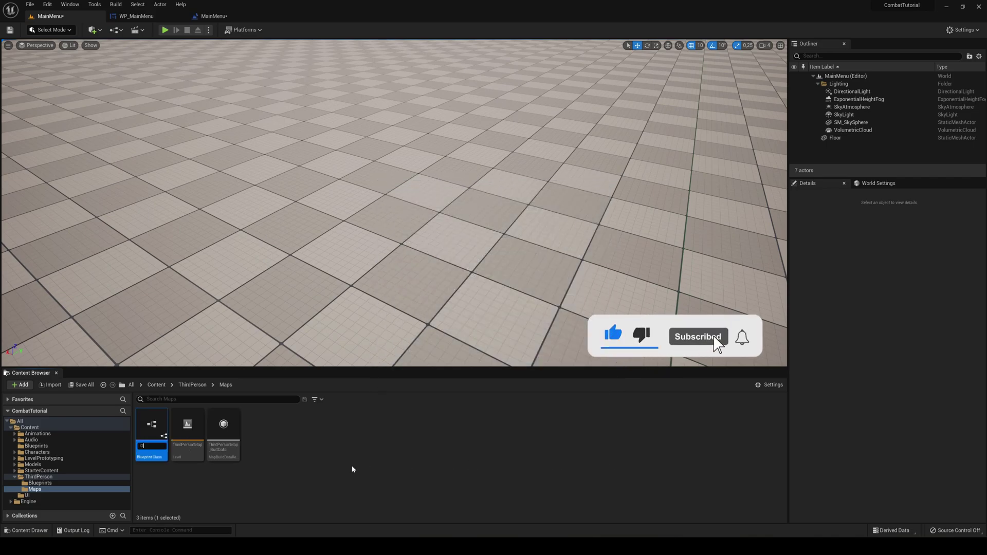
type("MainMen")
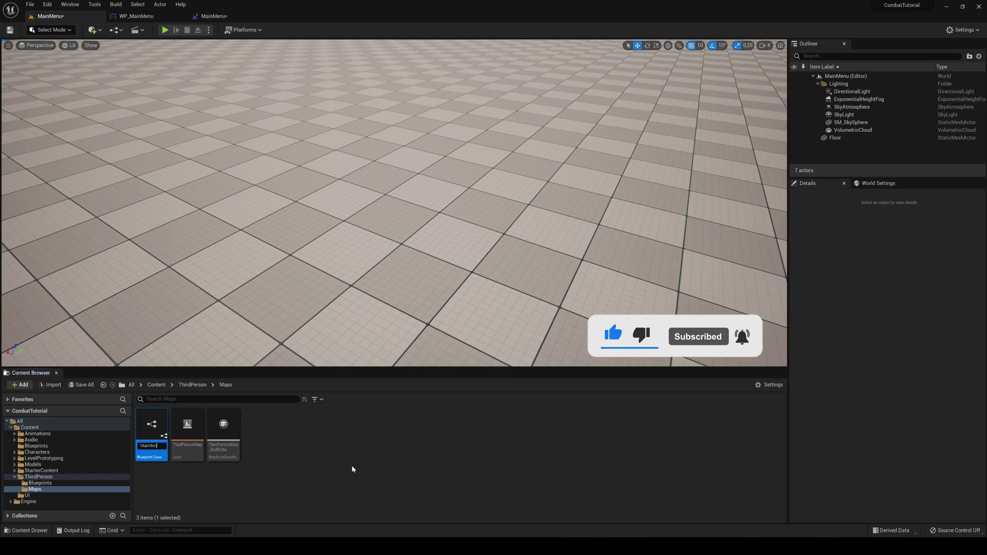
type("u")
key("Return")
key("Return")
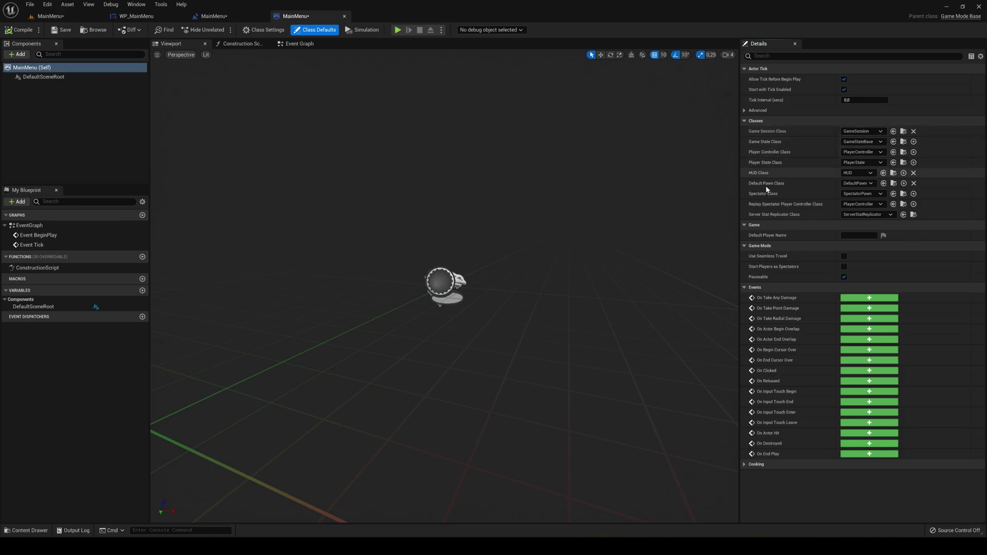
left_click(853, 185)
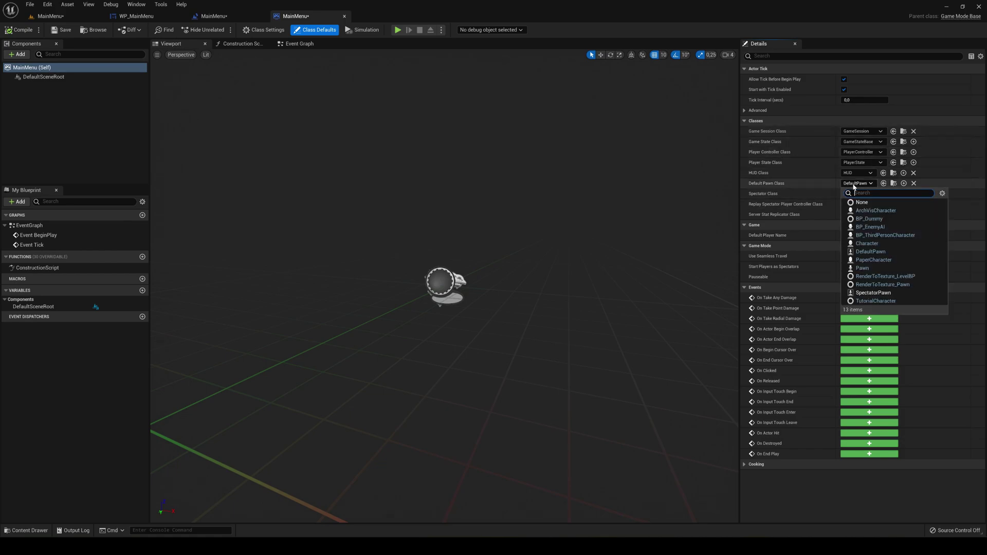
left_click(862, 203)
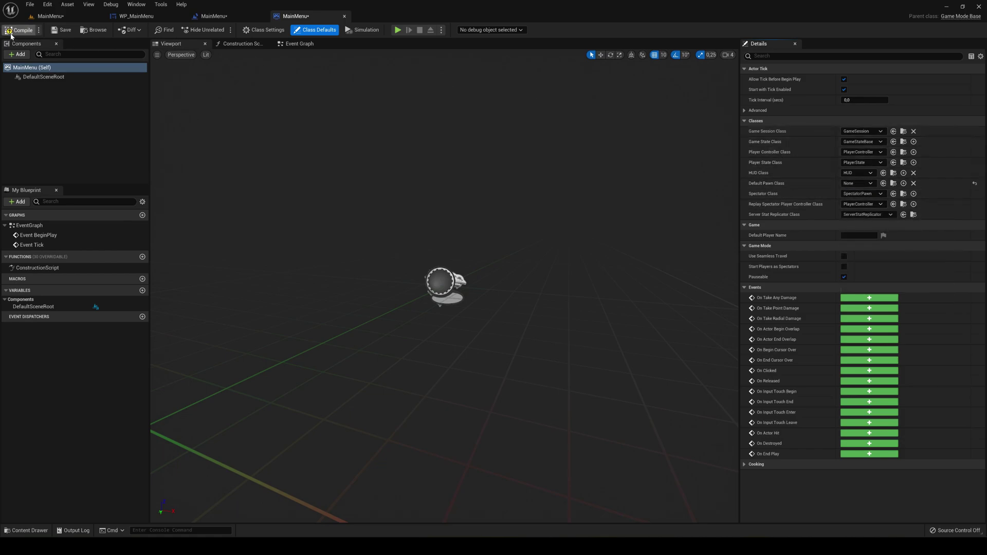
Set the MainMenu level's World Settings GameMode Override to MainMenu.
left_click(50, 16)
left_click(876, 183)
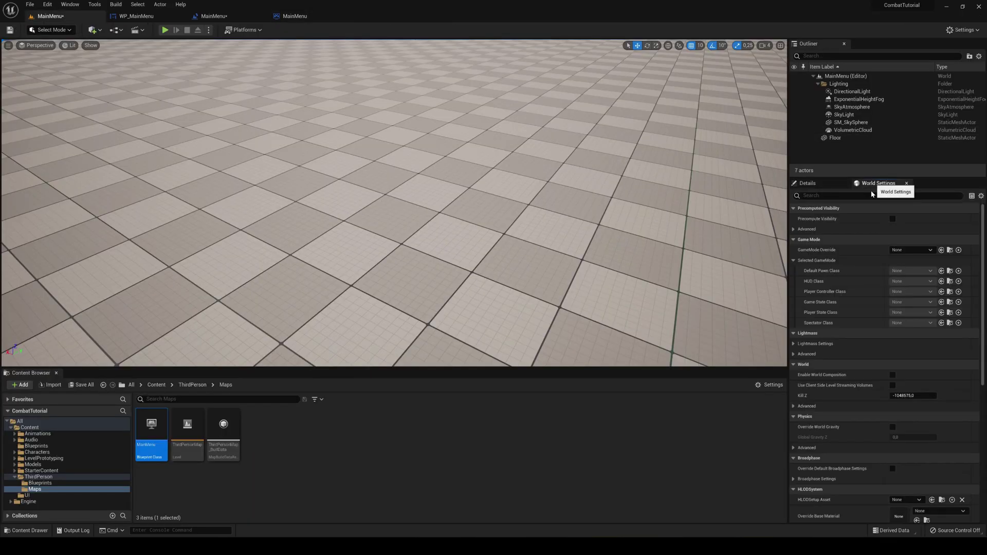
left_click(909, 250)
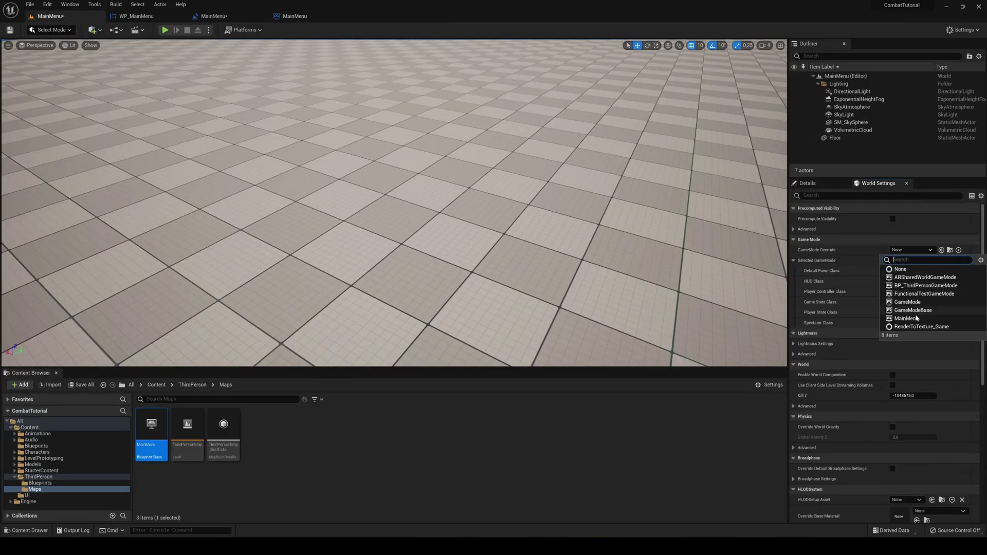
left_click(906, 318)
Play-test the level with the new game mode, then stop.
left_click(165, 30)
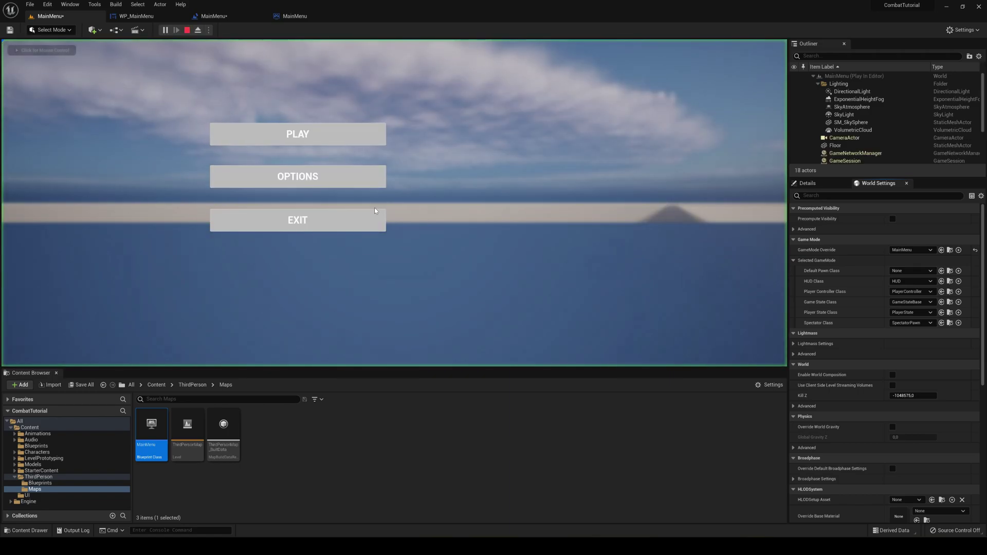
left_click(375, 211)
key("Escape")
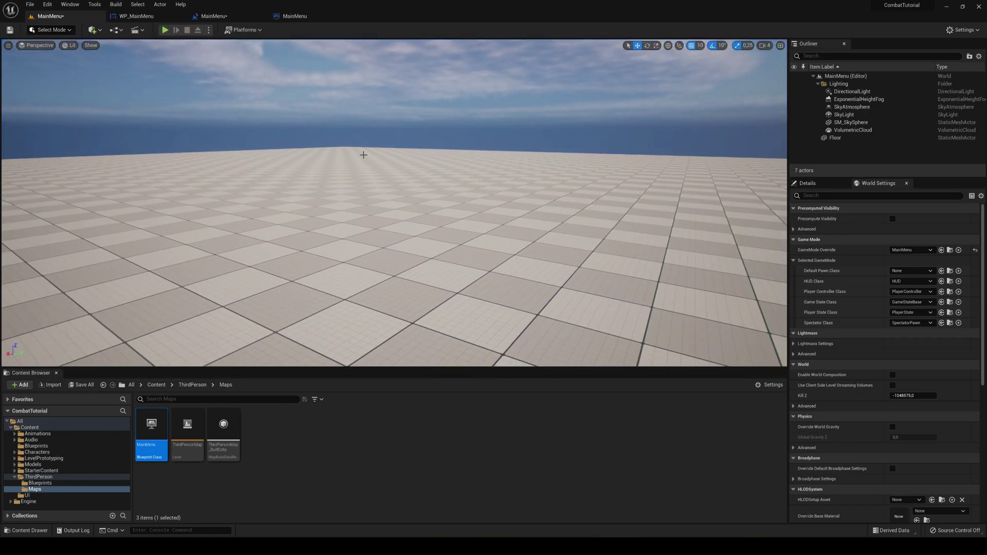
Place a CameraActor in the MainMenu level and focus the view on it.
right_click_drag(363, 155, 364, 186)
left_click(92, 30)
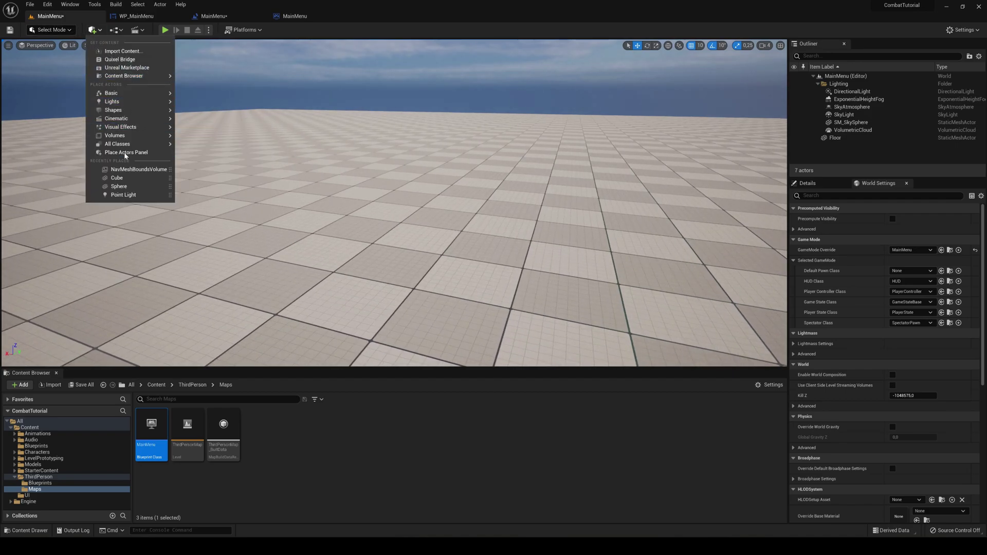
mouse_move(118, 144)
type("came")
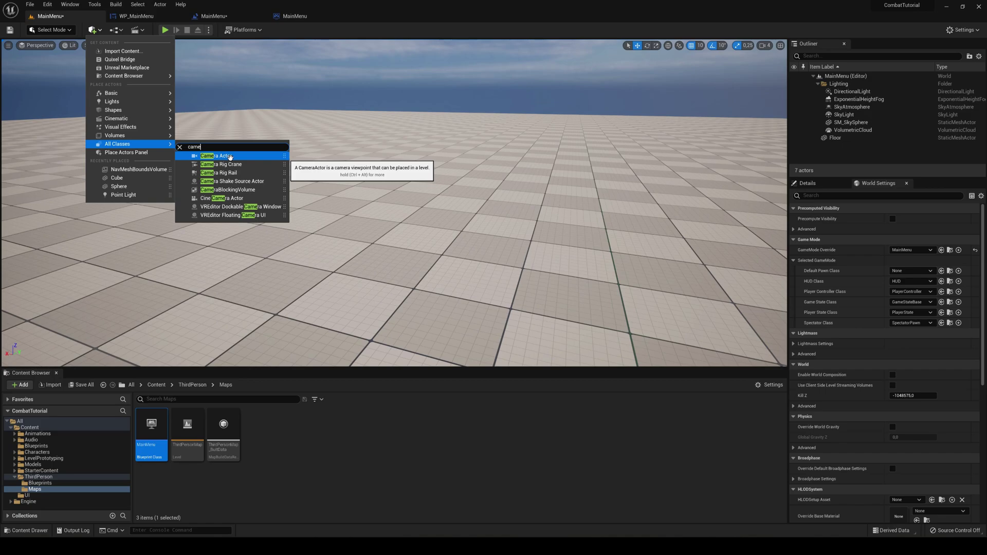
left_click(230, 155)
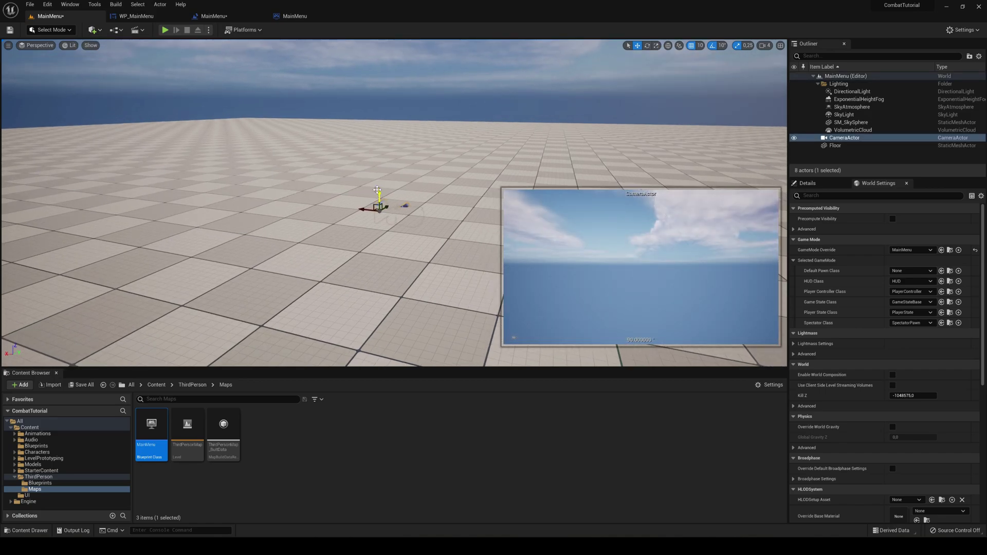
key("f")
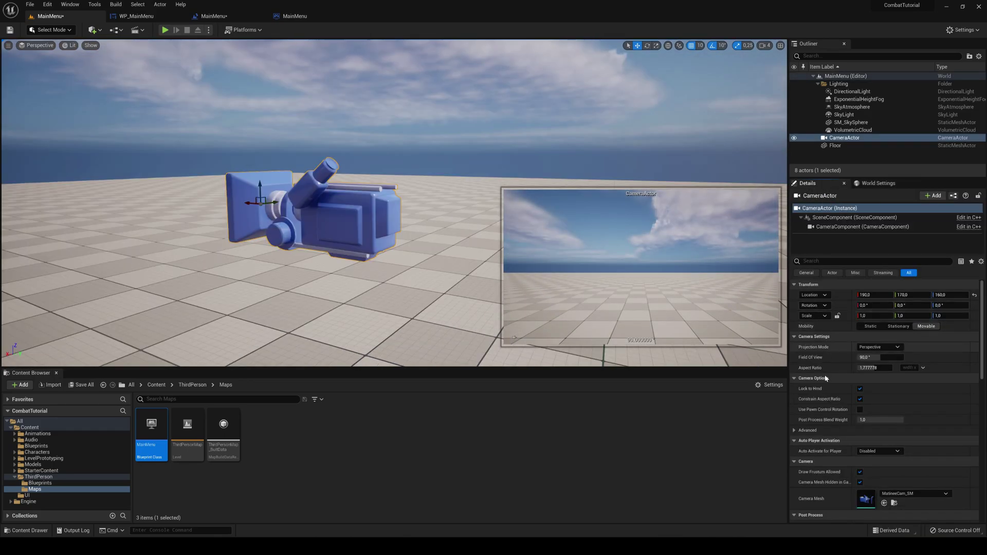
Set the camera's Auto Activate for Player to Player 0 and play-test it.
left_click(876, 451)
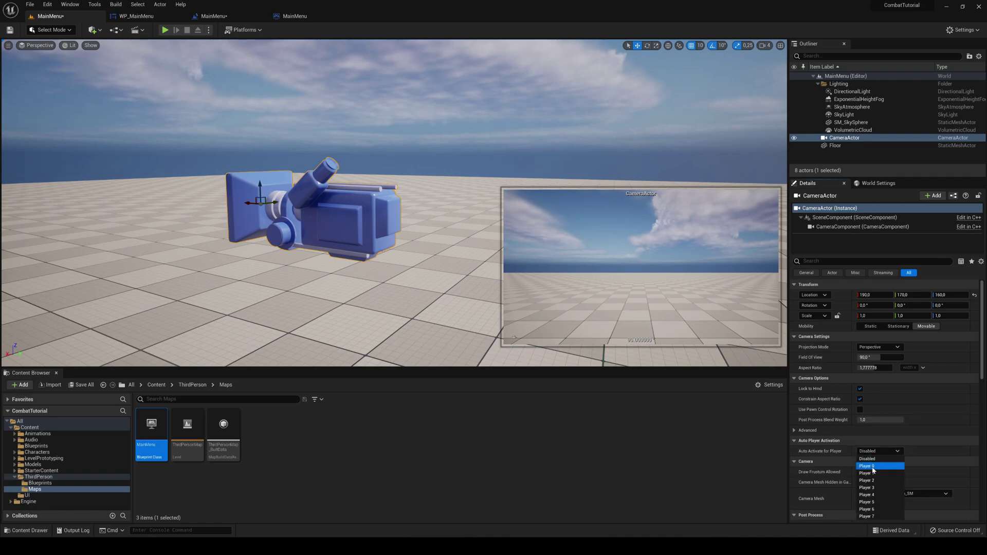
left_click(872, 468)
left_click(165, 30)
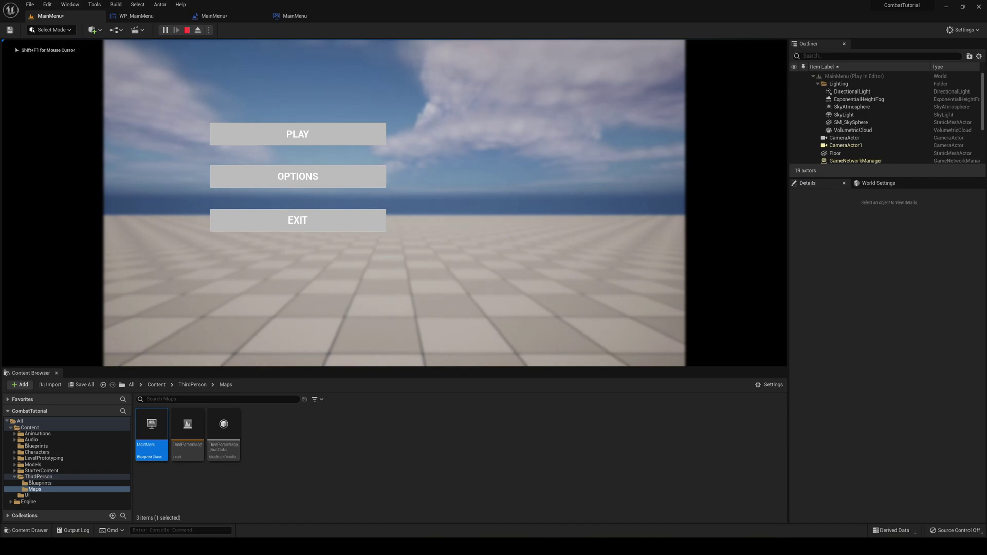
key("Escape")
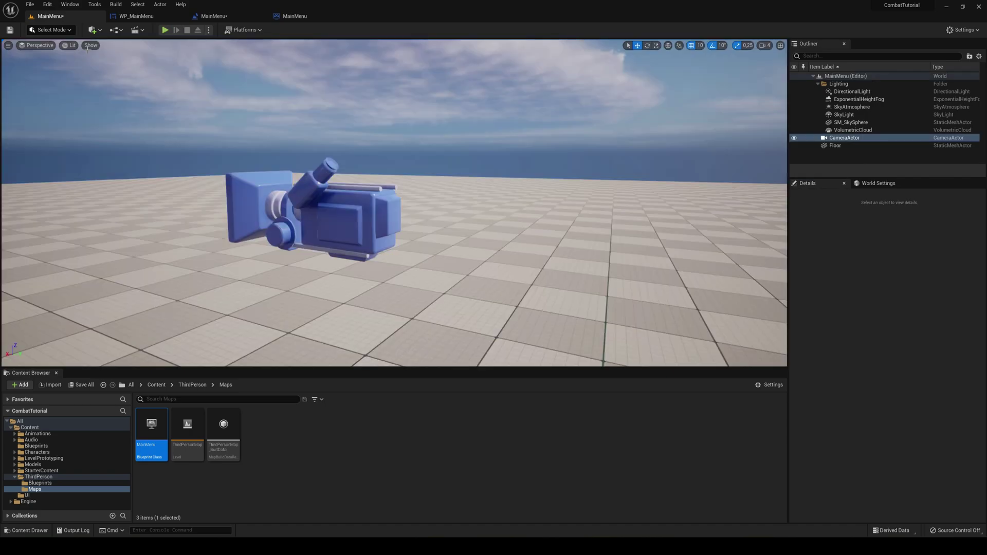
Fit the PLAY button's anchors to its top-left and bottom-right corners.
left_click(153, 20)
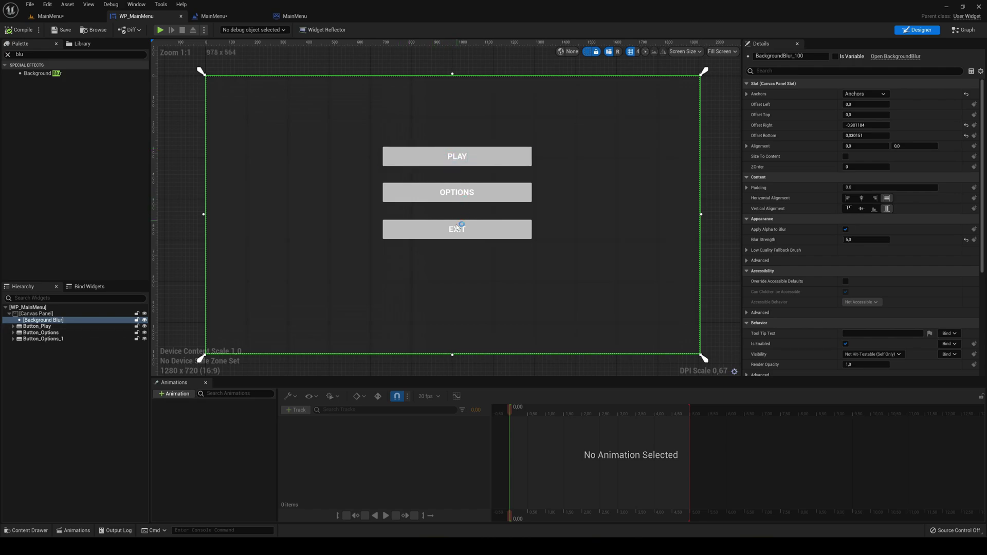
left_click(405, 159)
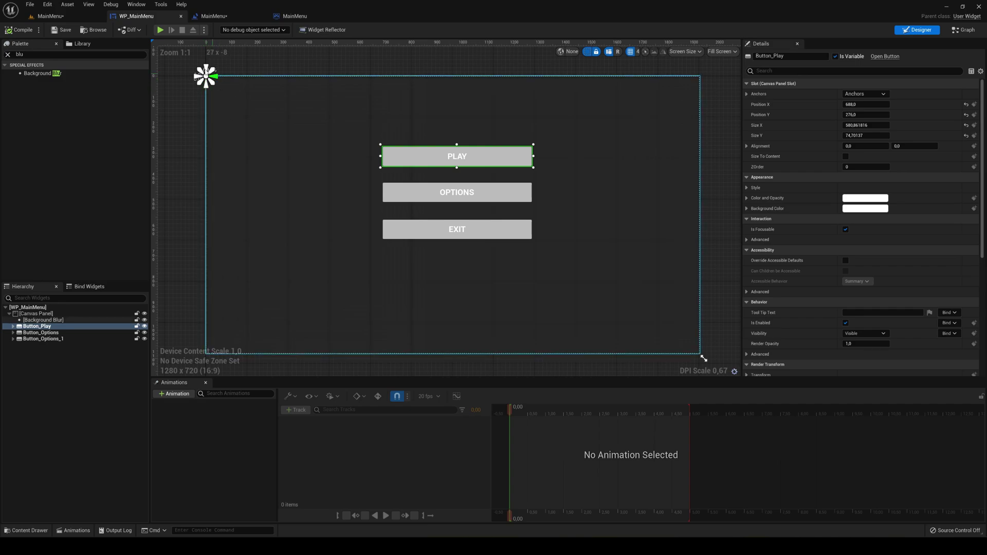
left_click(416, 193)
left_click(401, 159)
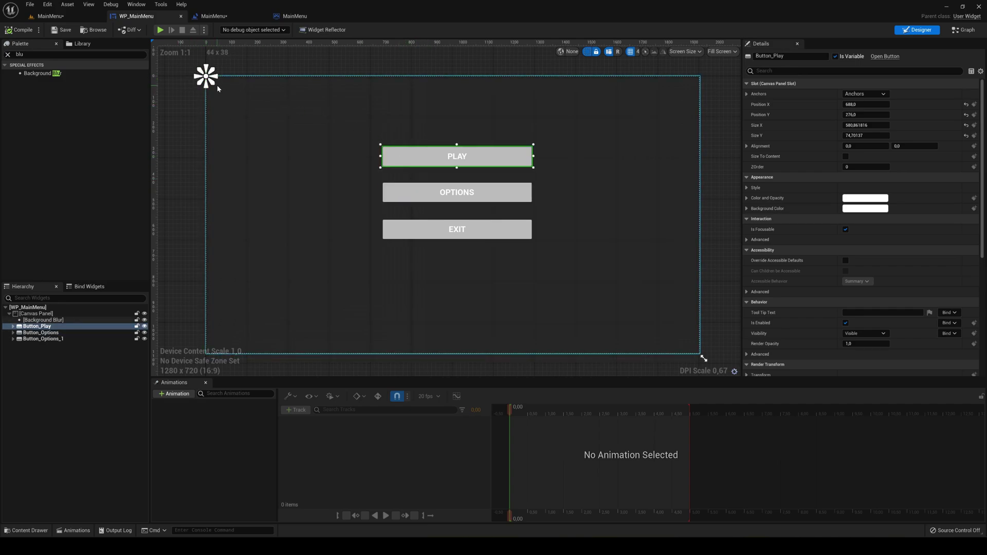
left_click_drag(212, 85, 539, 175)
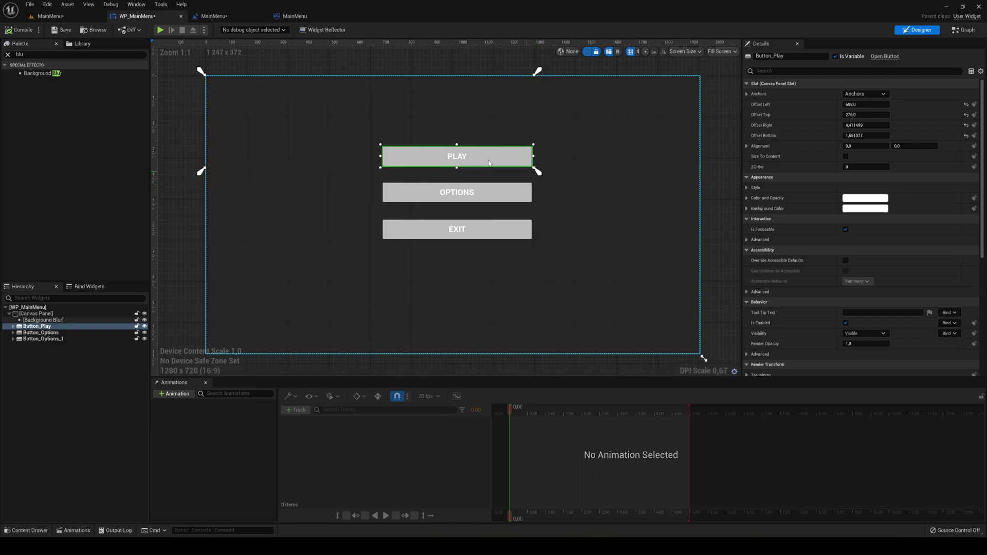
left_click_drag(200, 71, 378, 140)
Fit the OPTIONS and EXIT buttons' anchors to their own corners.
left_click(409, 196)
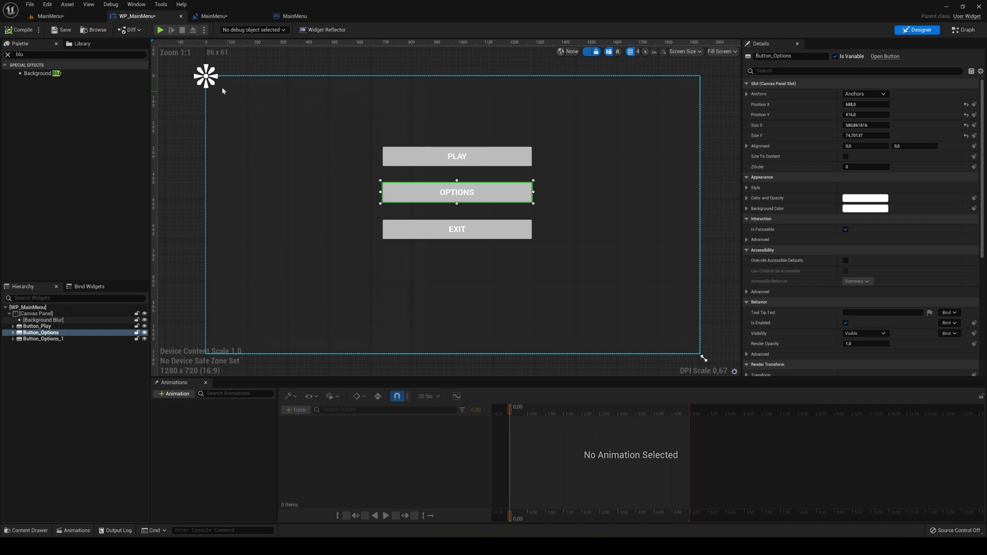
left_click_drag(216, 86, 537, 208)
left_click_drag(200, 71, 376, 177)
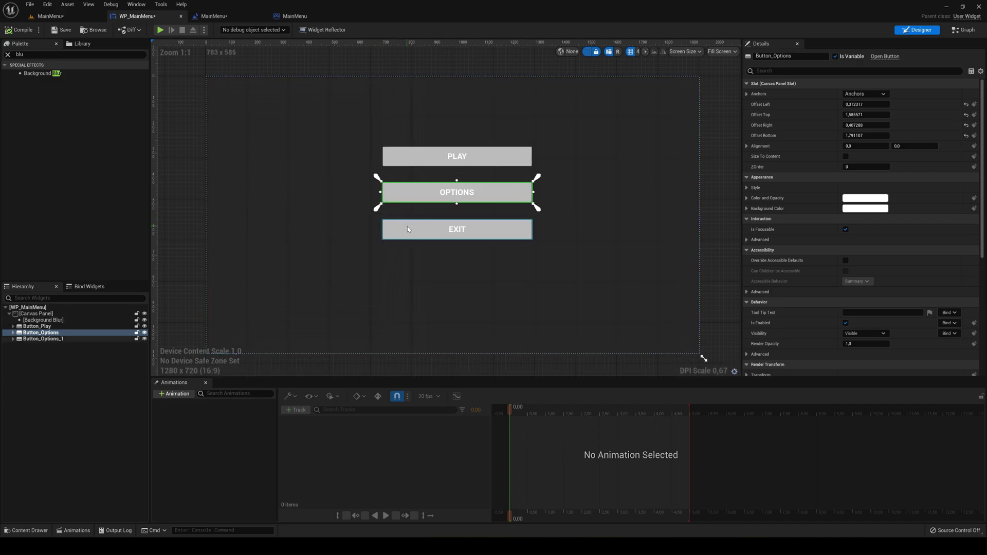
left_click(456, 229)
left_click_drag(212, 87, 537, 248)
left_click_drag(202, 72, 375, 214)
left_click(50, 16)
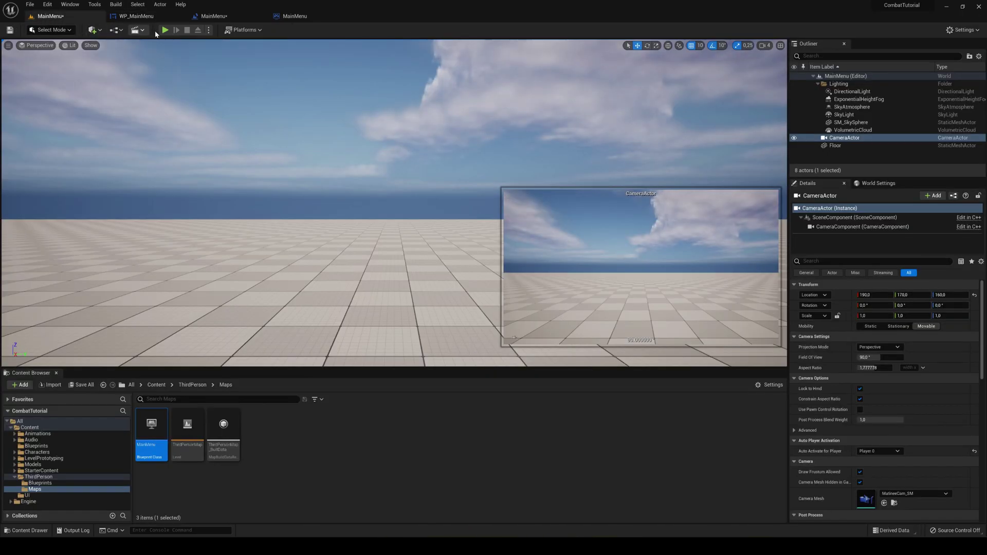
left_click(164, 30)
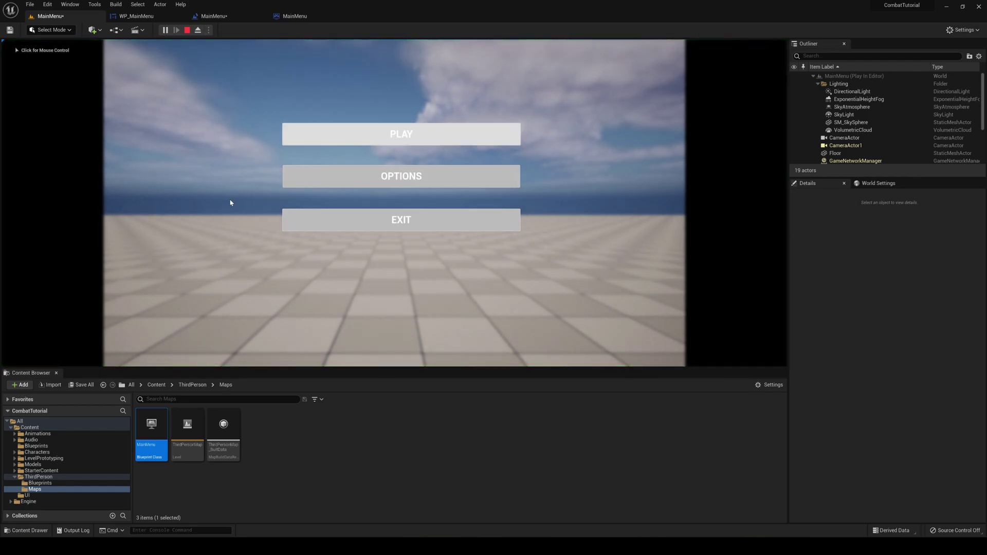
left_click(411, 142)
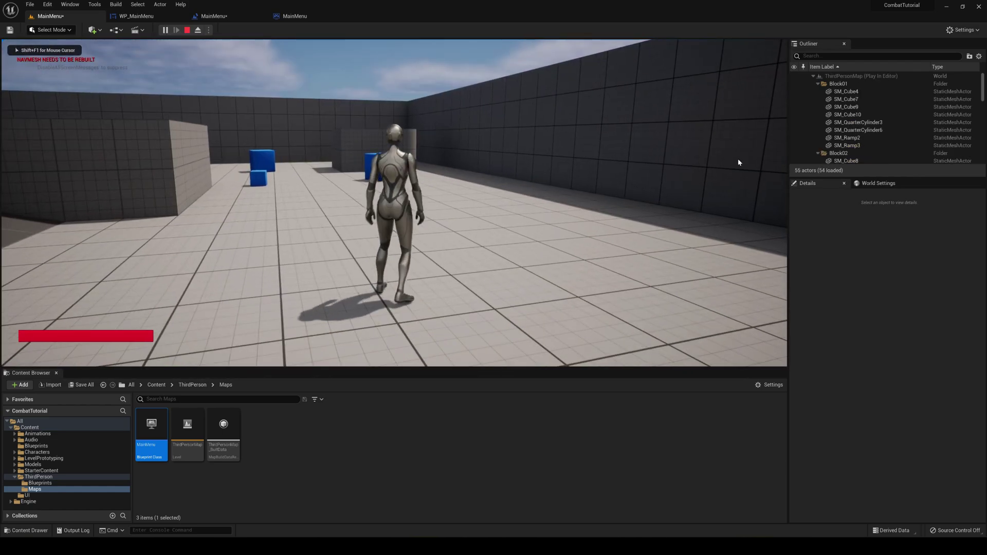
key("Escape")
left_click(165, 30)
key("Escape")
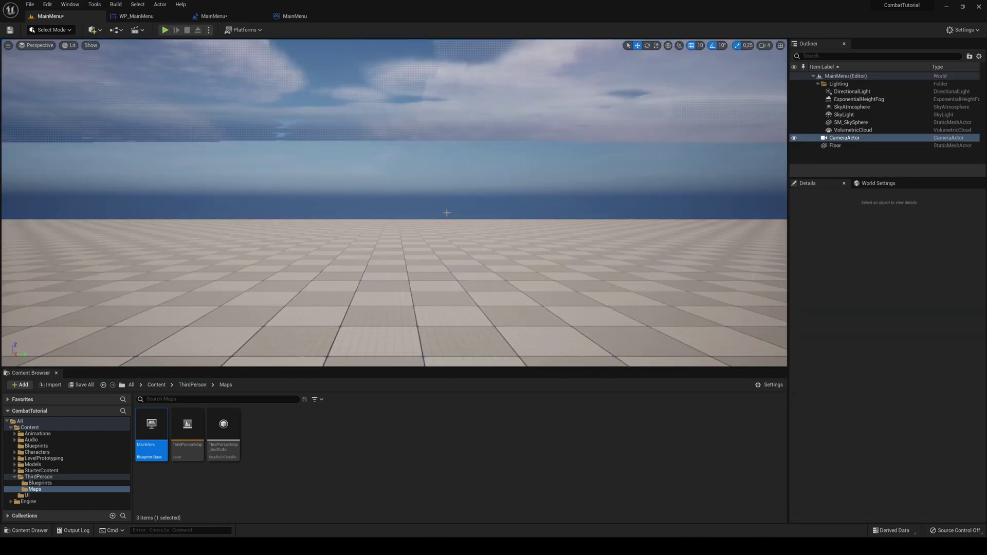
left_click(165, 29)
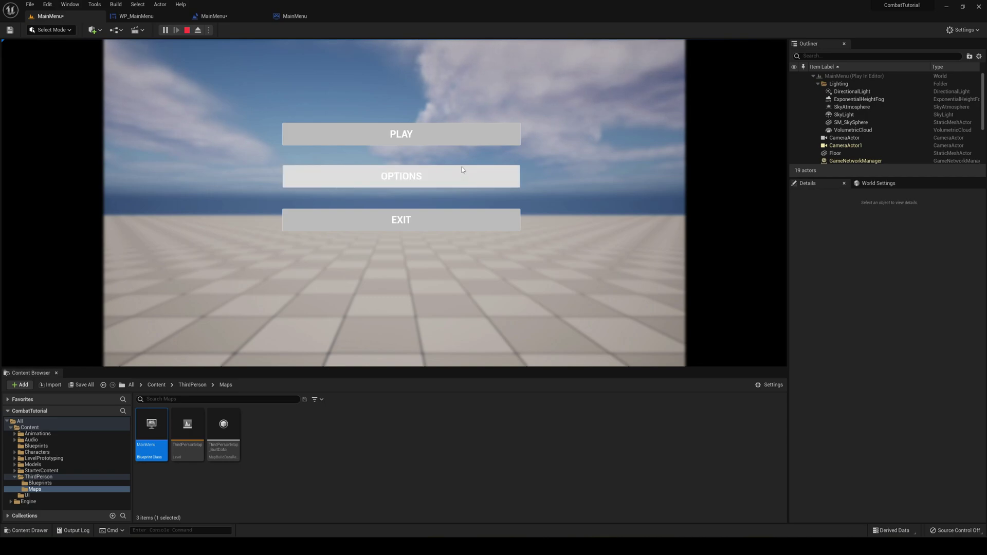
left_click(187, 30)
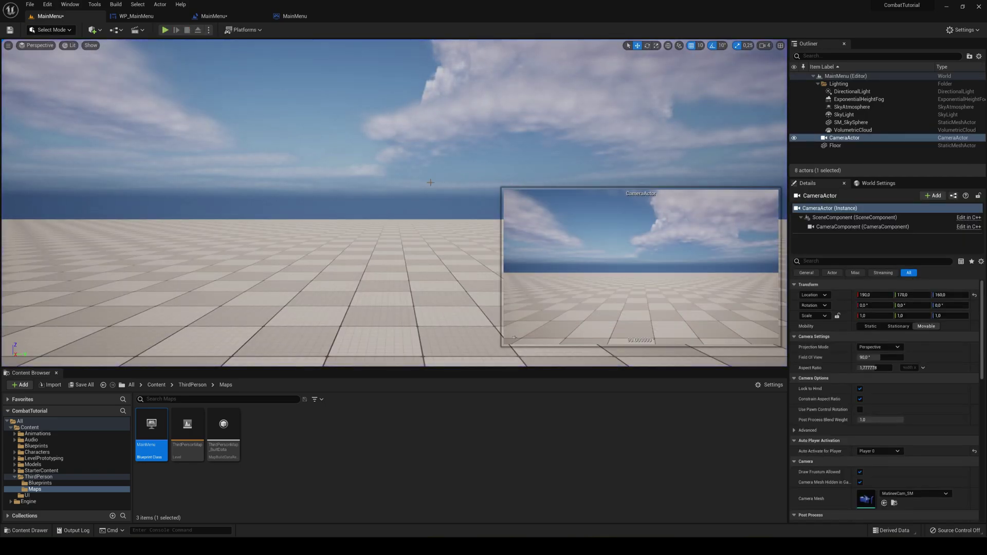